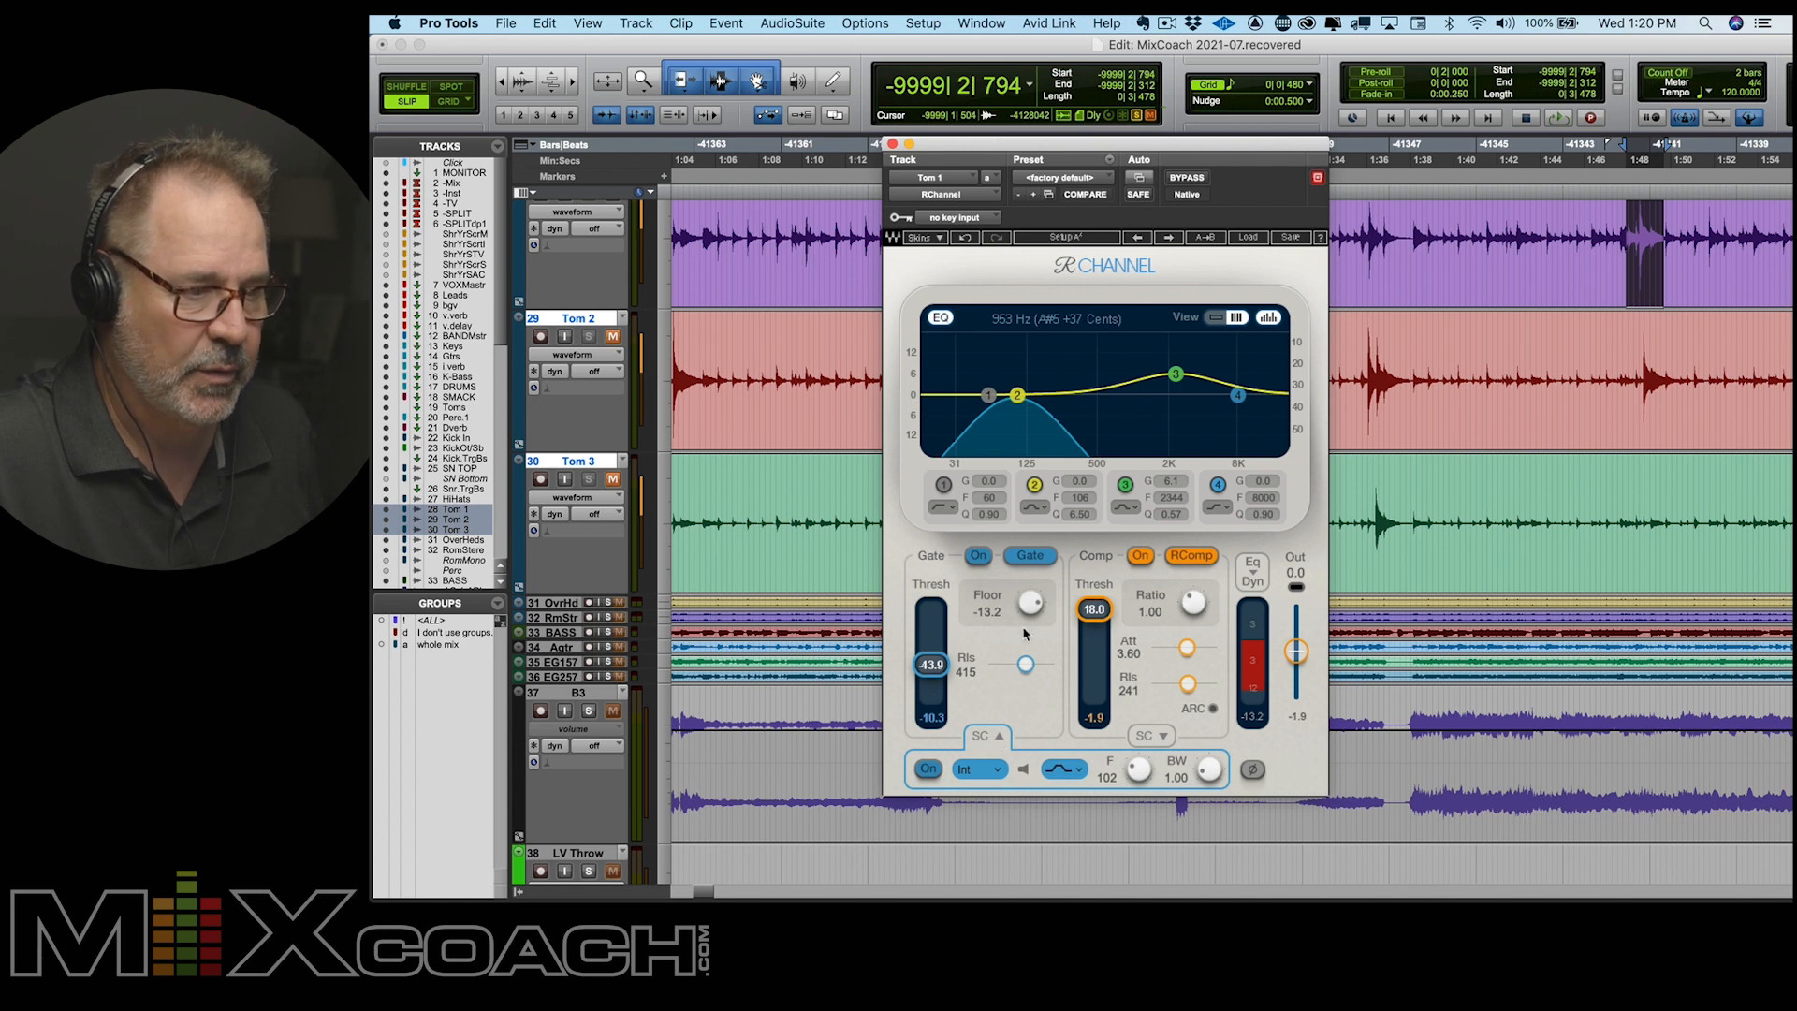
Audition the Tom 1 gate's sidechain during playback and set its sidechain filter frequency to 382
{"action": "left_click_drag", "start_coordinate": [1129, 151], "coordinate": [1083, 60]}
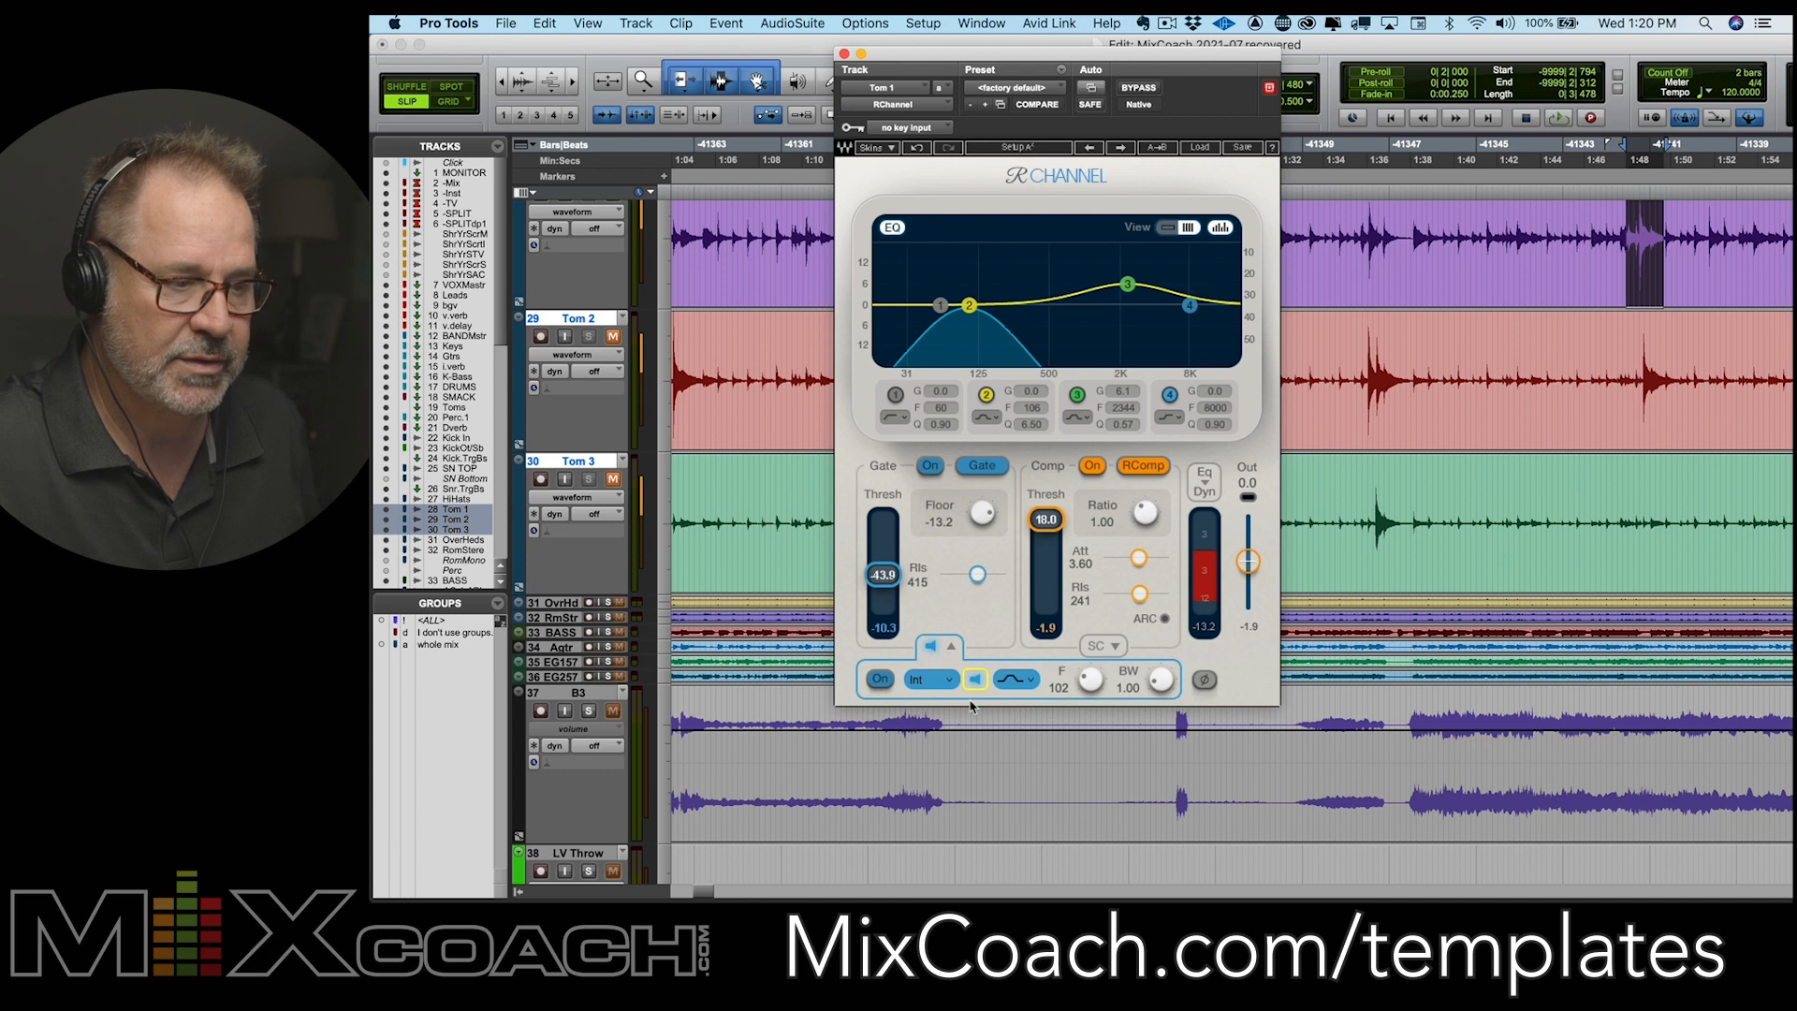
{"action": "key", "text": "space"}
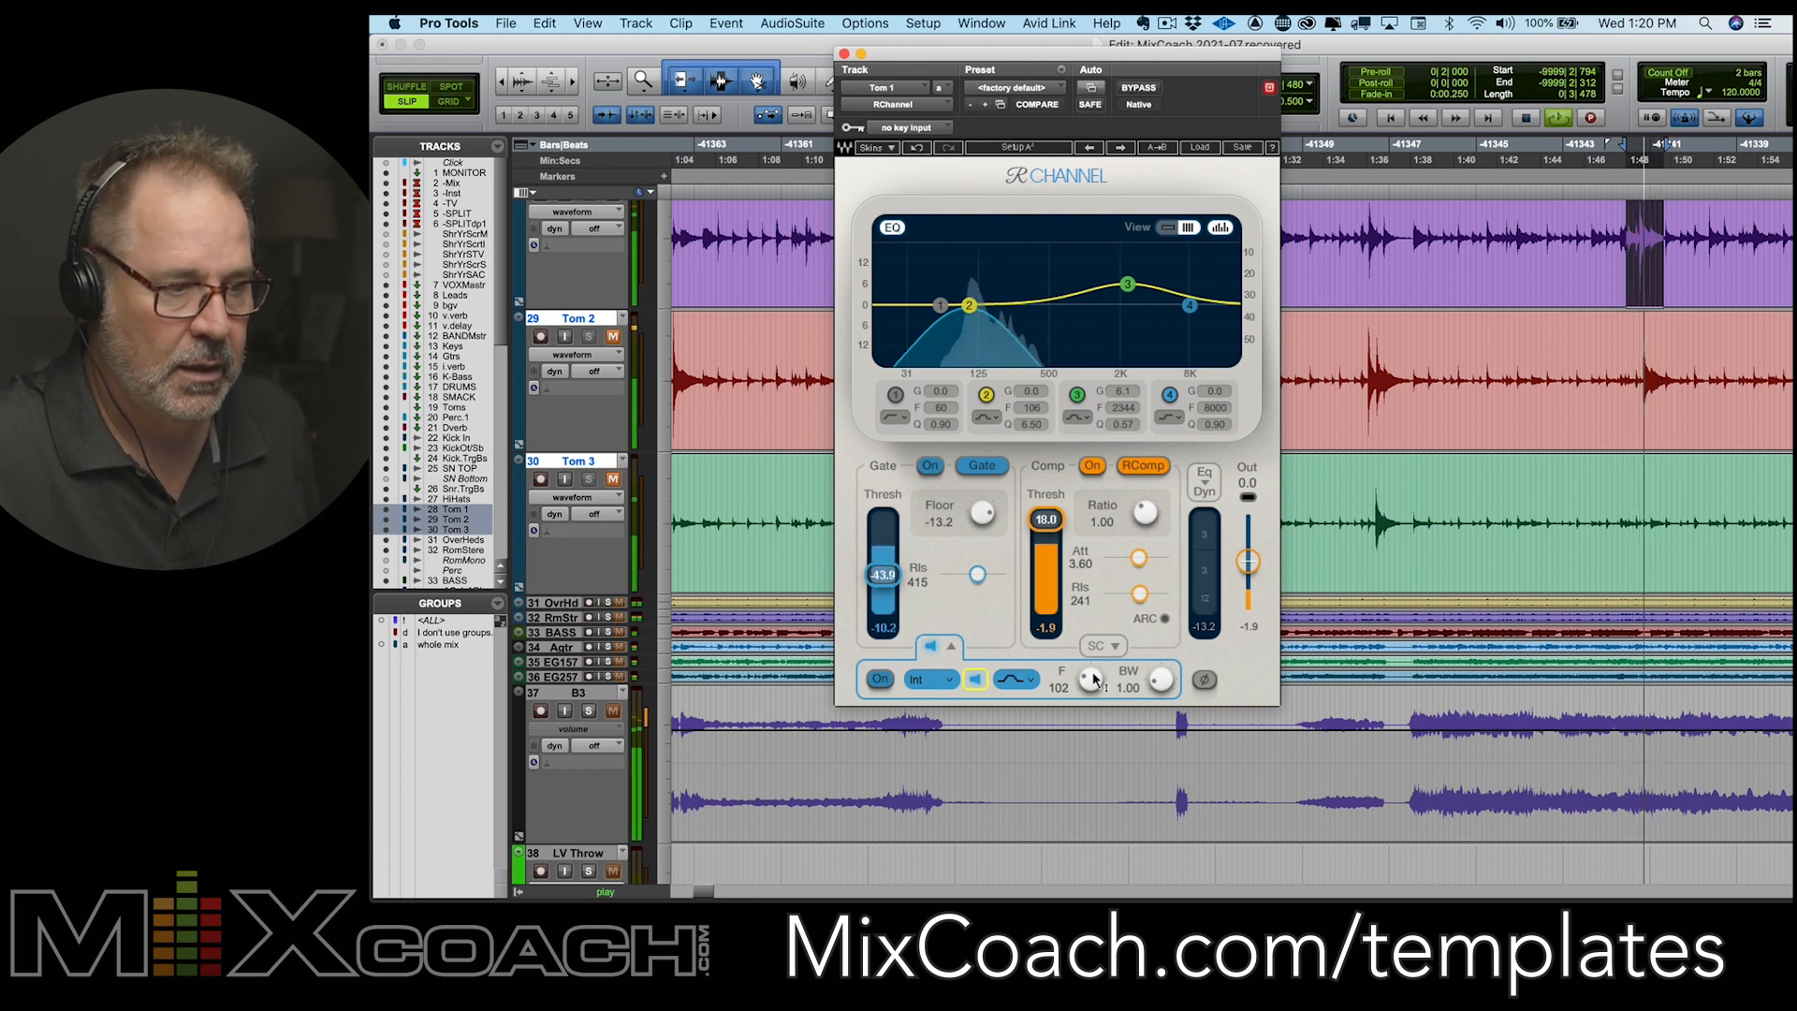
{"action": "mouse_move", "coordinate": [1089, 684]}
{"action": "left_mouse_down"}
{"action": "mouse_move", "coordinate": [1088, 613]}
{"action": "mouse_move", "coordinate": [1089, 683]}
{"action": "left_mouse_up"}
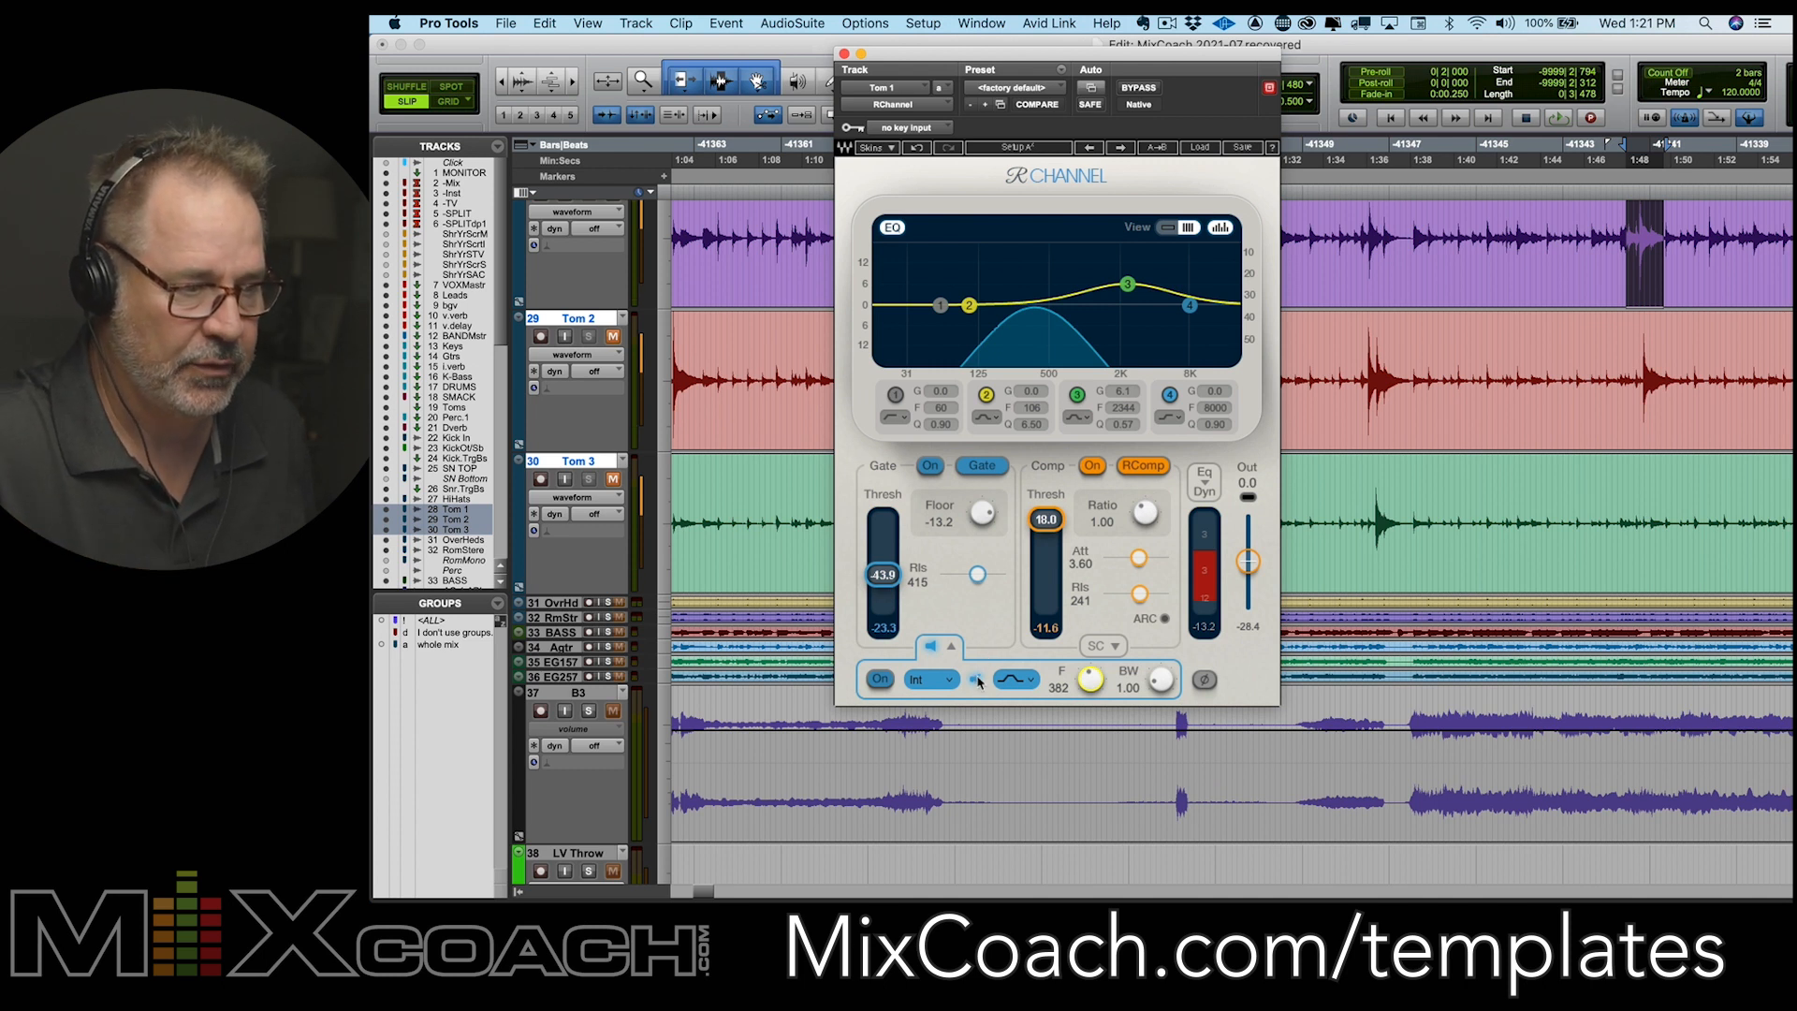
Set the Tom 1 gate's threshold to -12.9 and its floor to -79.9 while playing the selected tom hit
{"action": "key", "text": "space"}
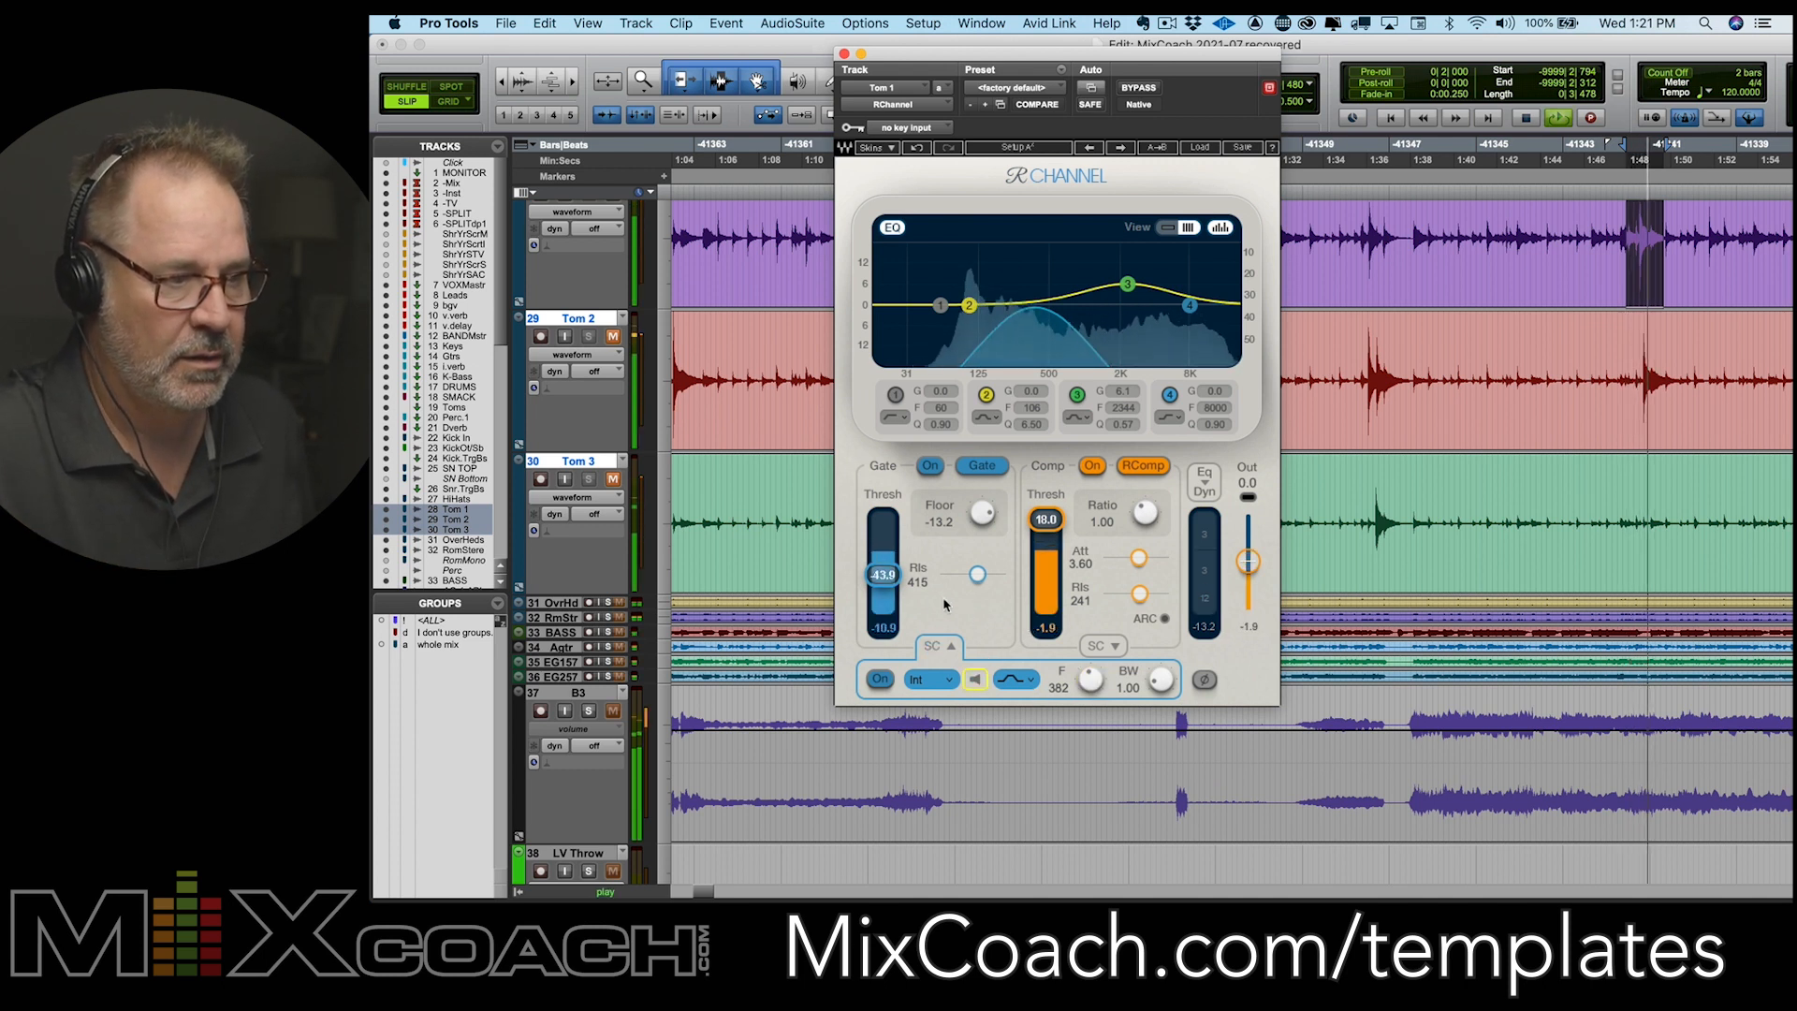
{"action": "left_click_drag", "start_coordinate": [889, 581], "coordinate": [889, 556]}
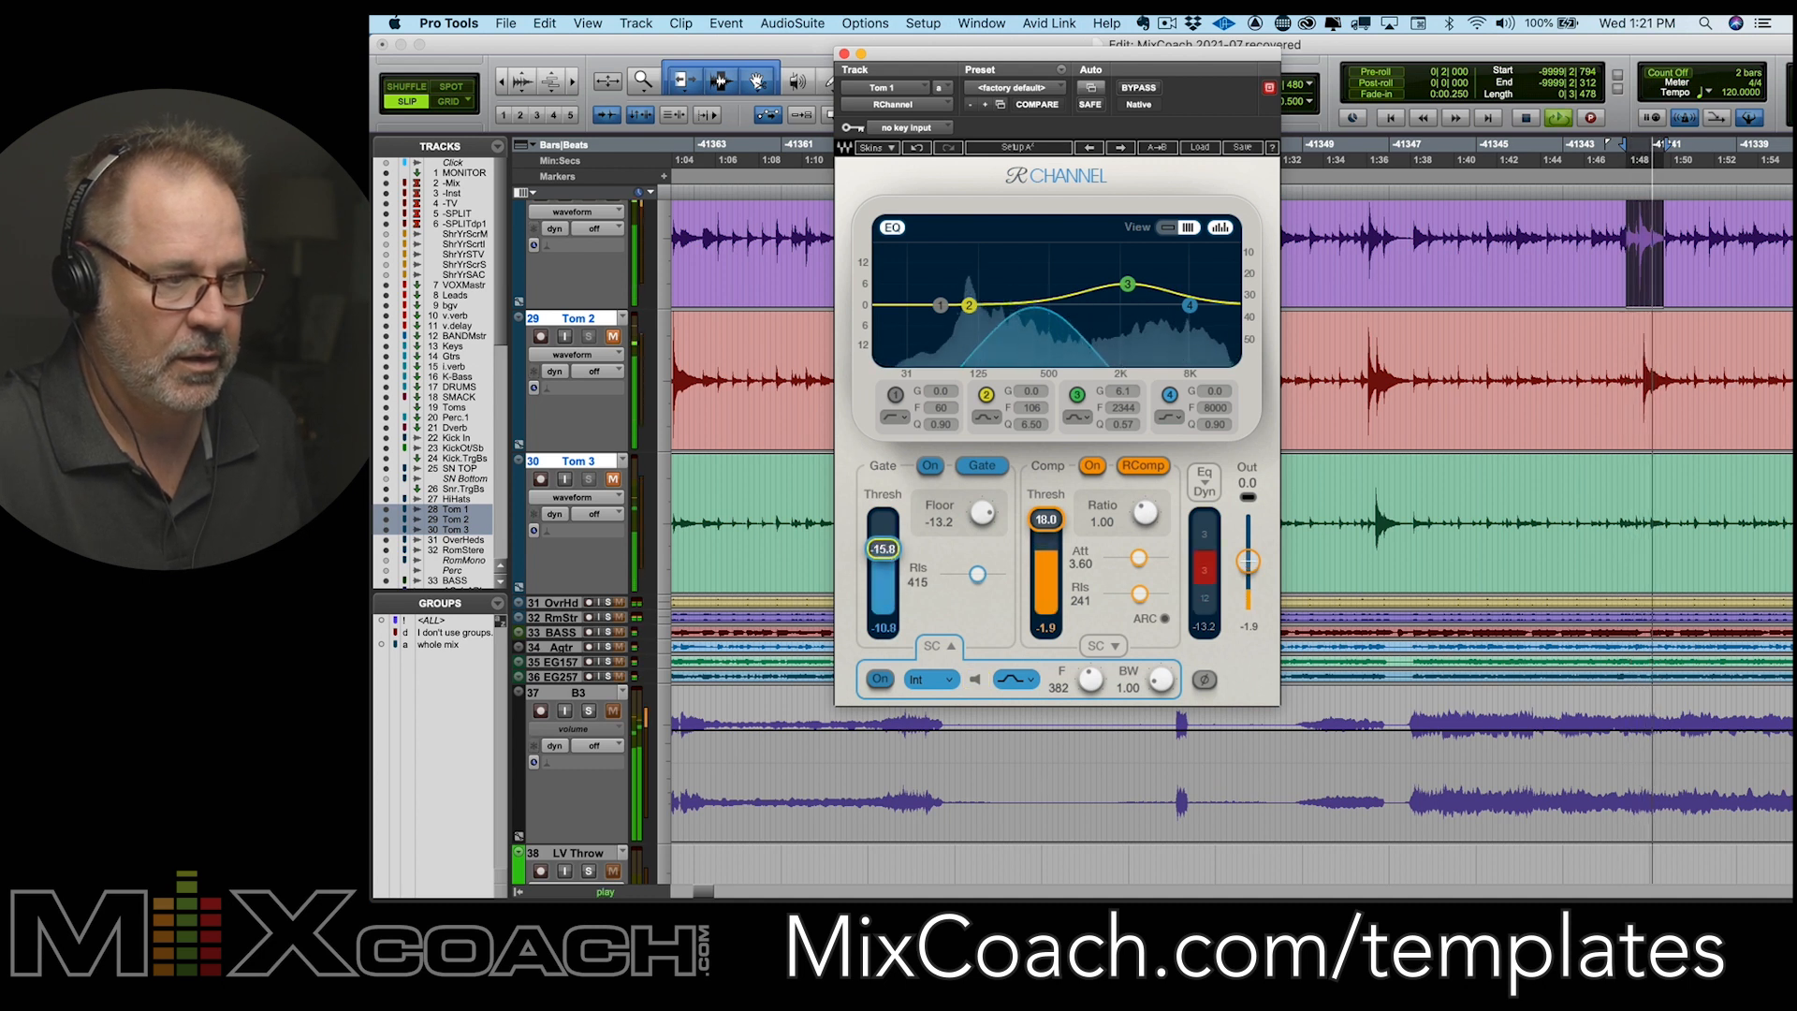
{"action": "left_click_drag", "start_coordinate": [882, 549], "coordinate": [882, 547]}
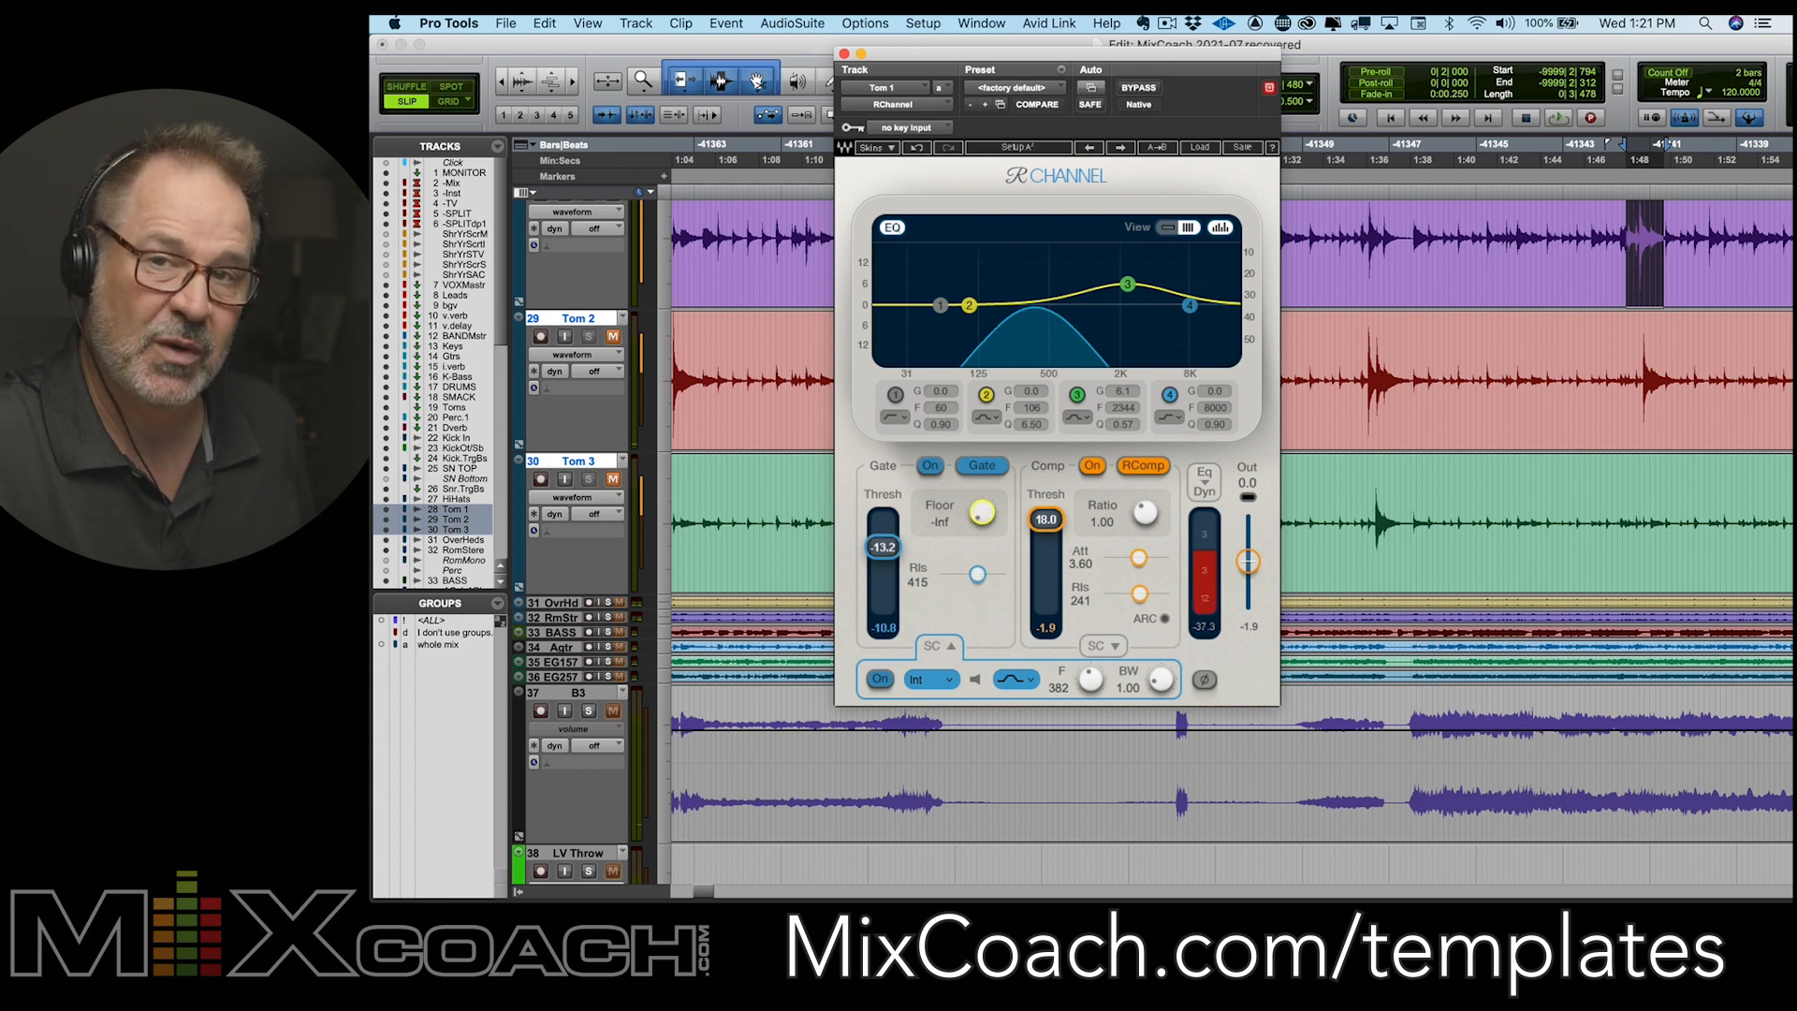
{"action": "key", "text": "space"}
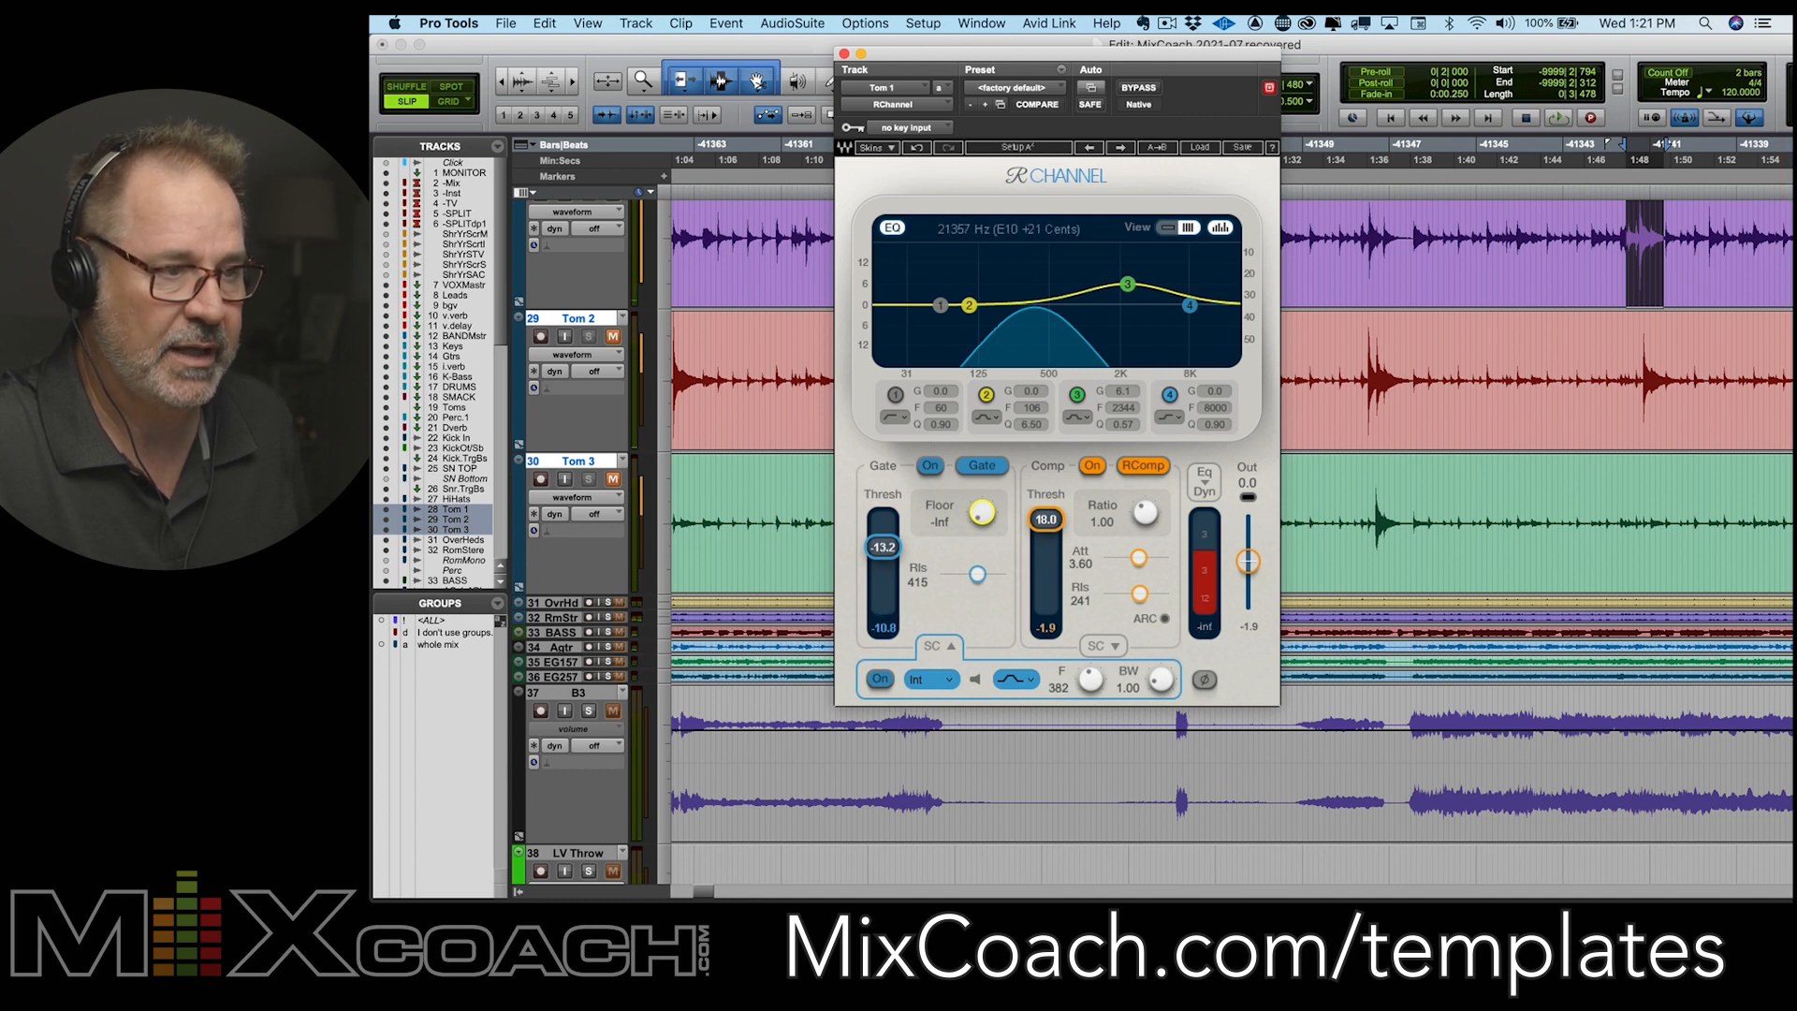
{"action": "key", "text": "space"}
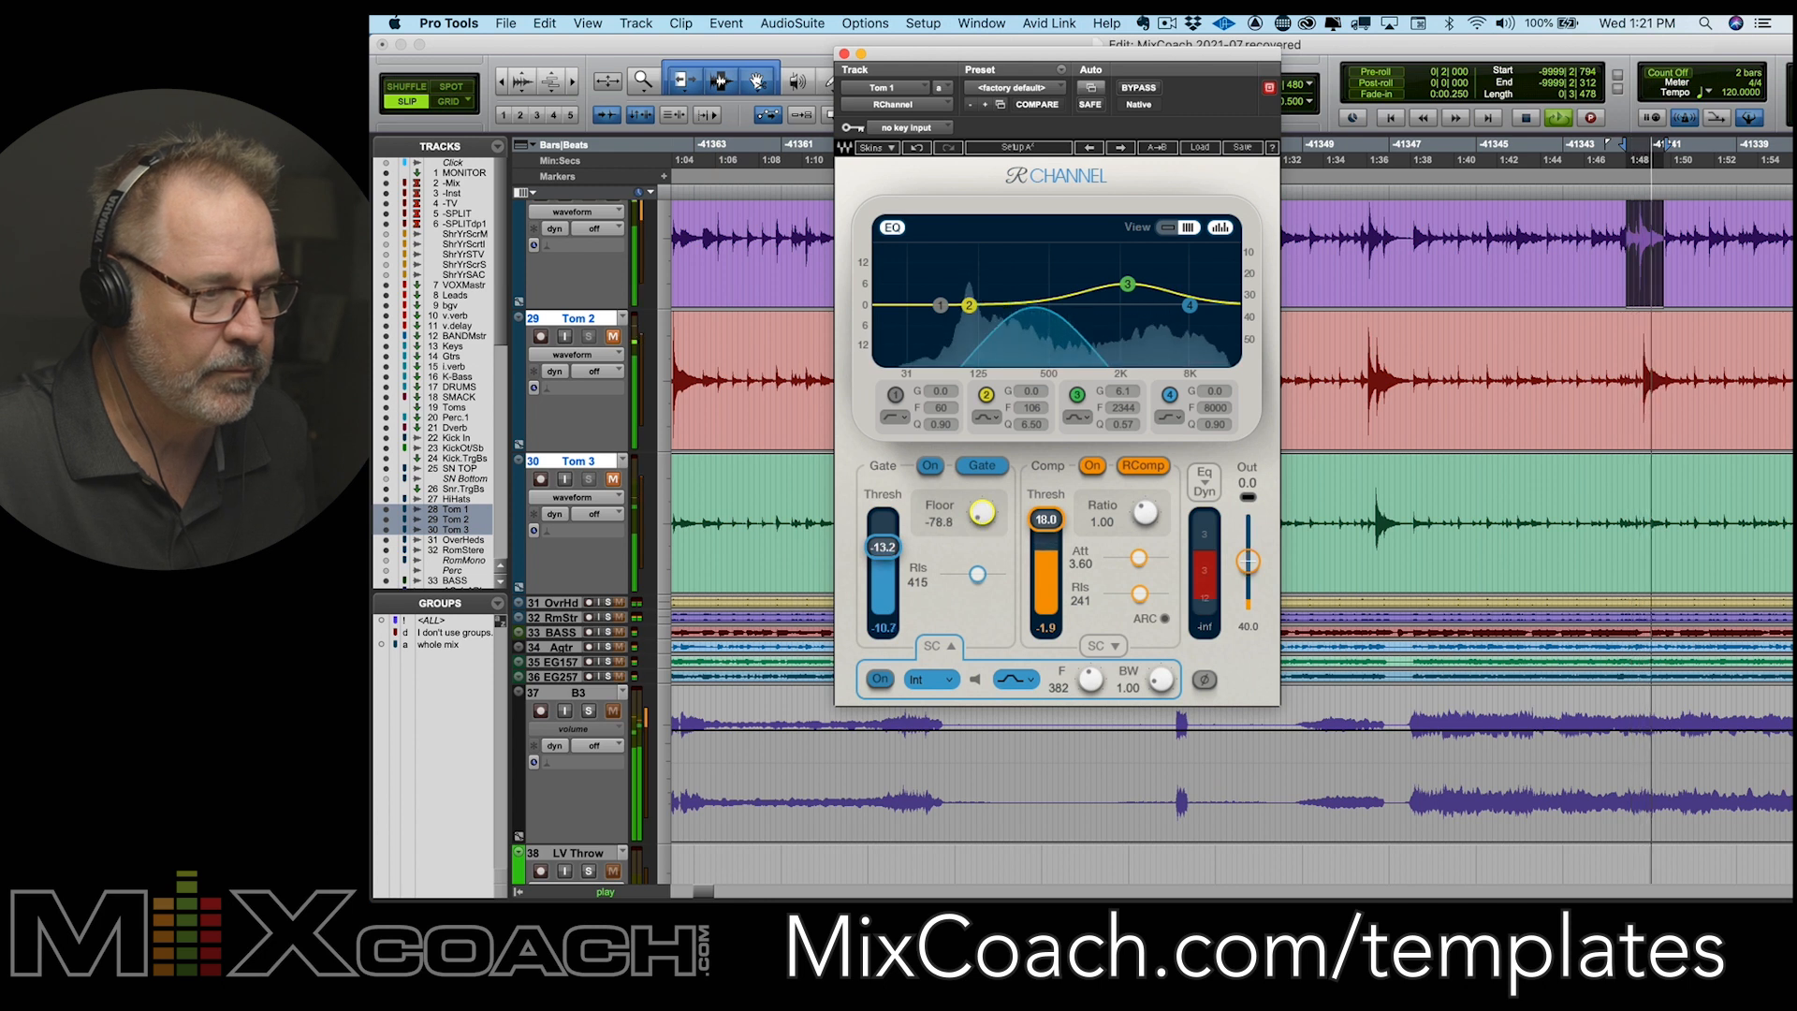
{"action": "left_click_drag", "start_coordinate": [982, 513], "coordinate": [889, 547]}
{"action": "left_click", "coordinate": [883, 548]}
Play the tracks from an earlier passage near 1:08 to check how the Tom 1 gate responds
{"action": "key", "text": "space"}
{"action": "left_click", "coordinate": [755, 230]}
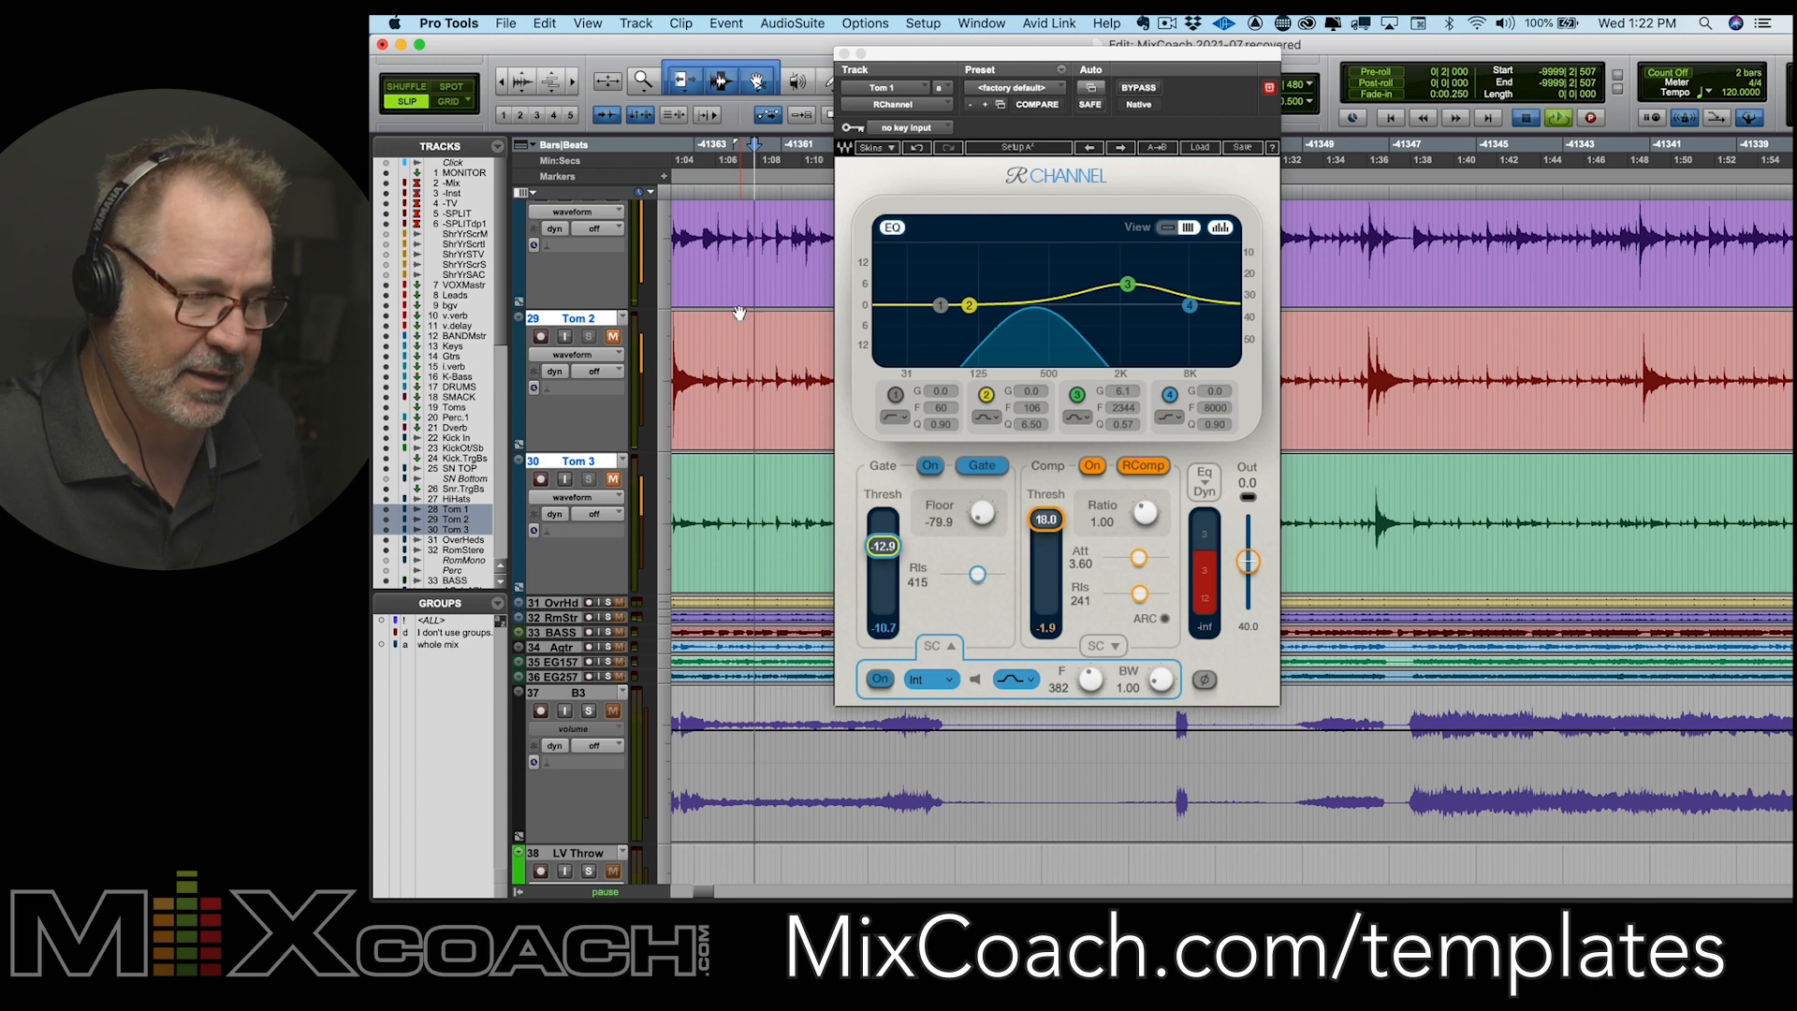
{"action": "key", "text": "space"}
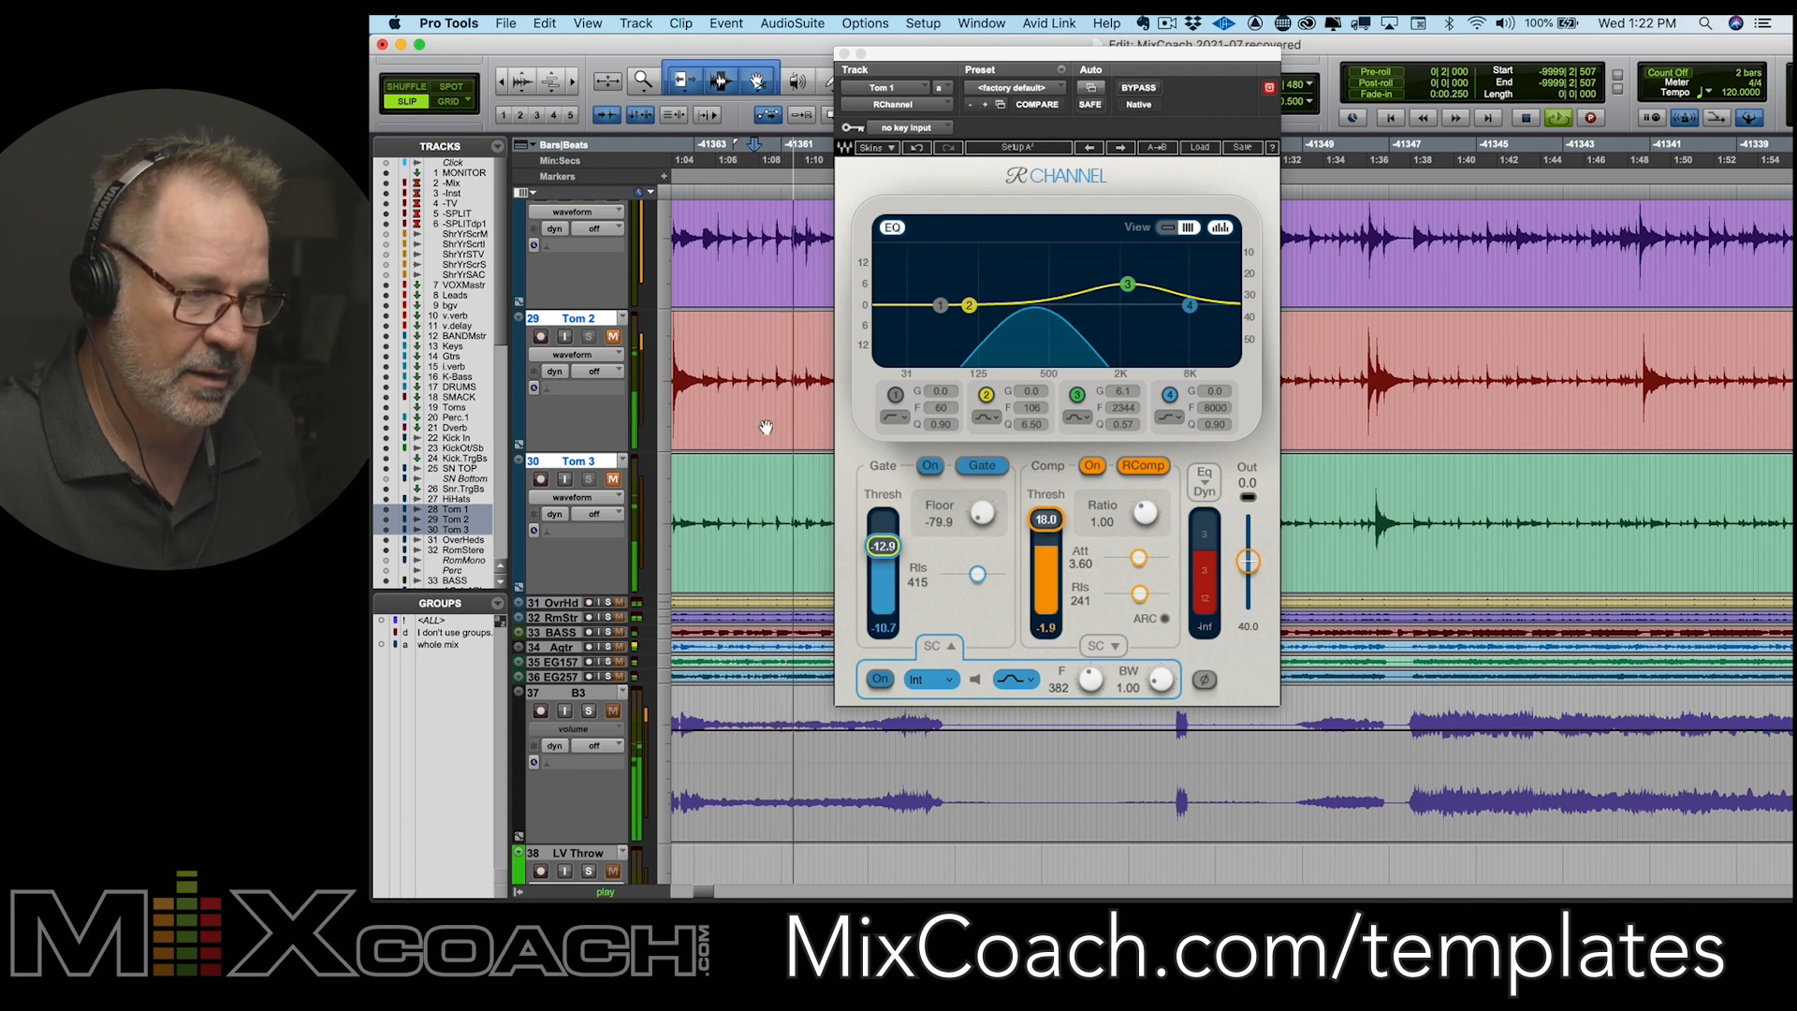
{"action": "key", "text": "space"}
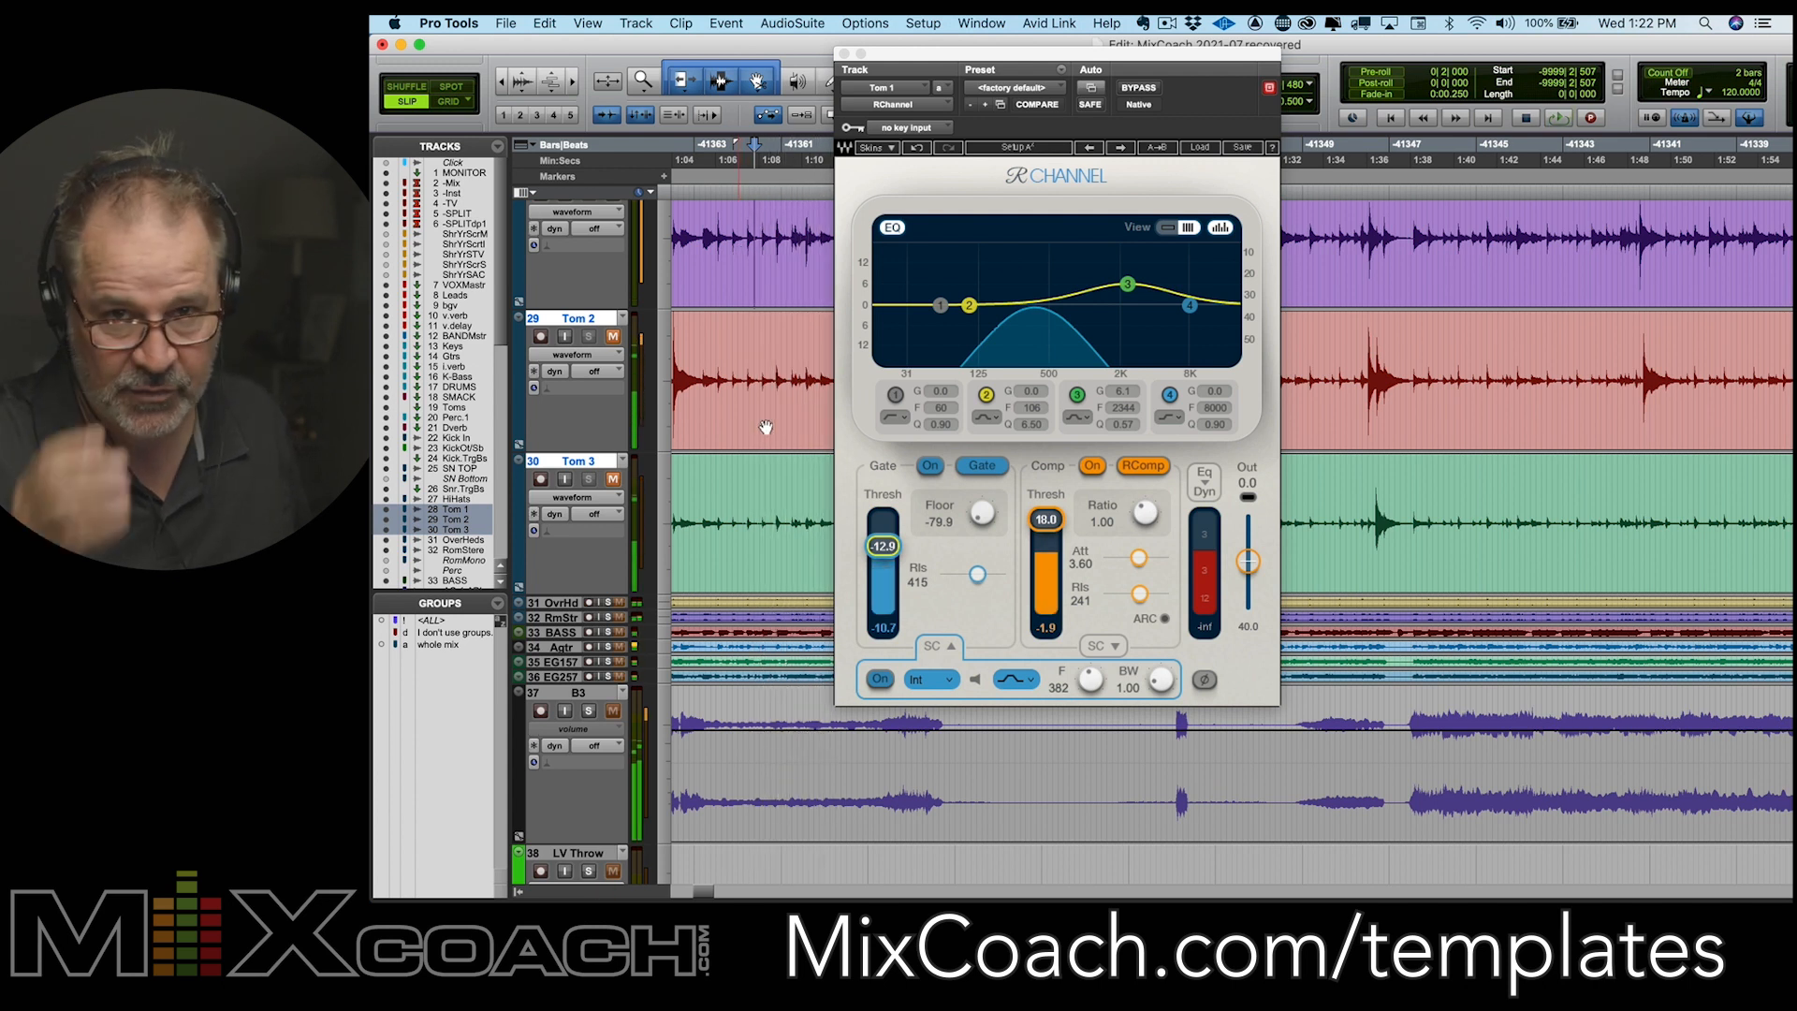
{"action": "key", "text": "space"}
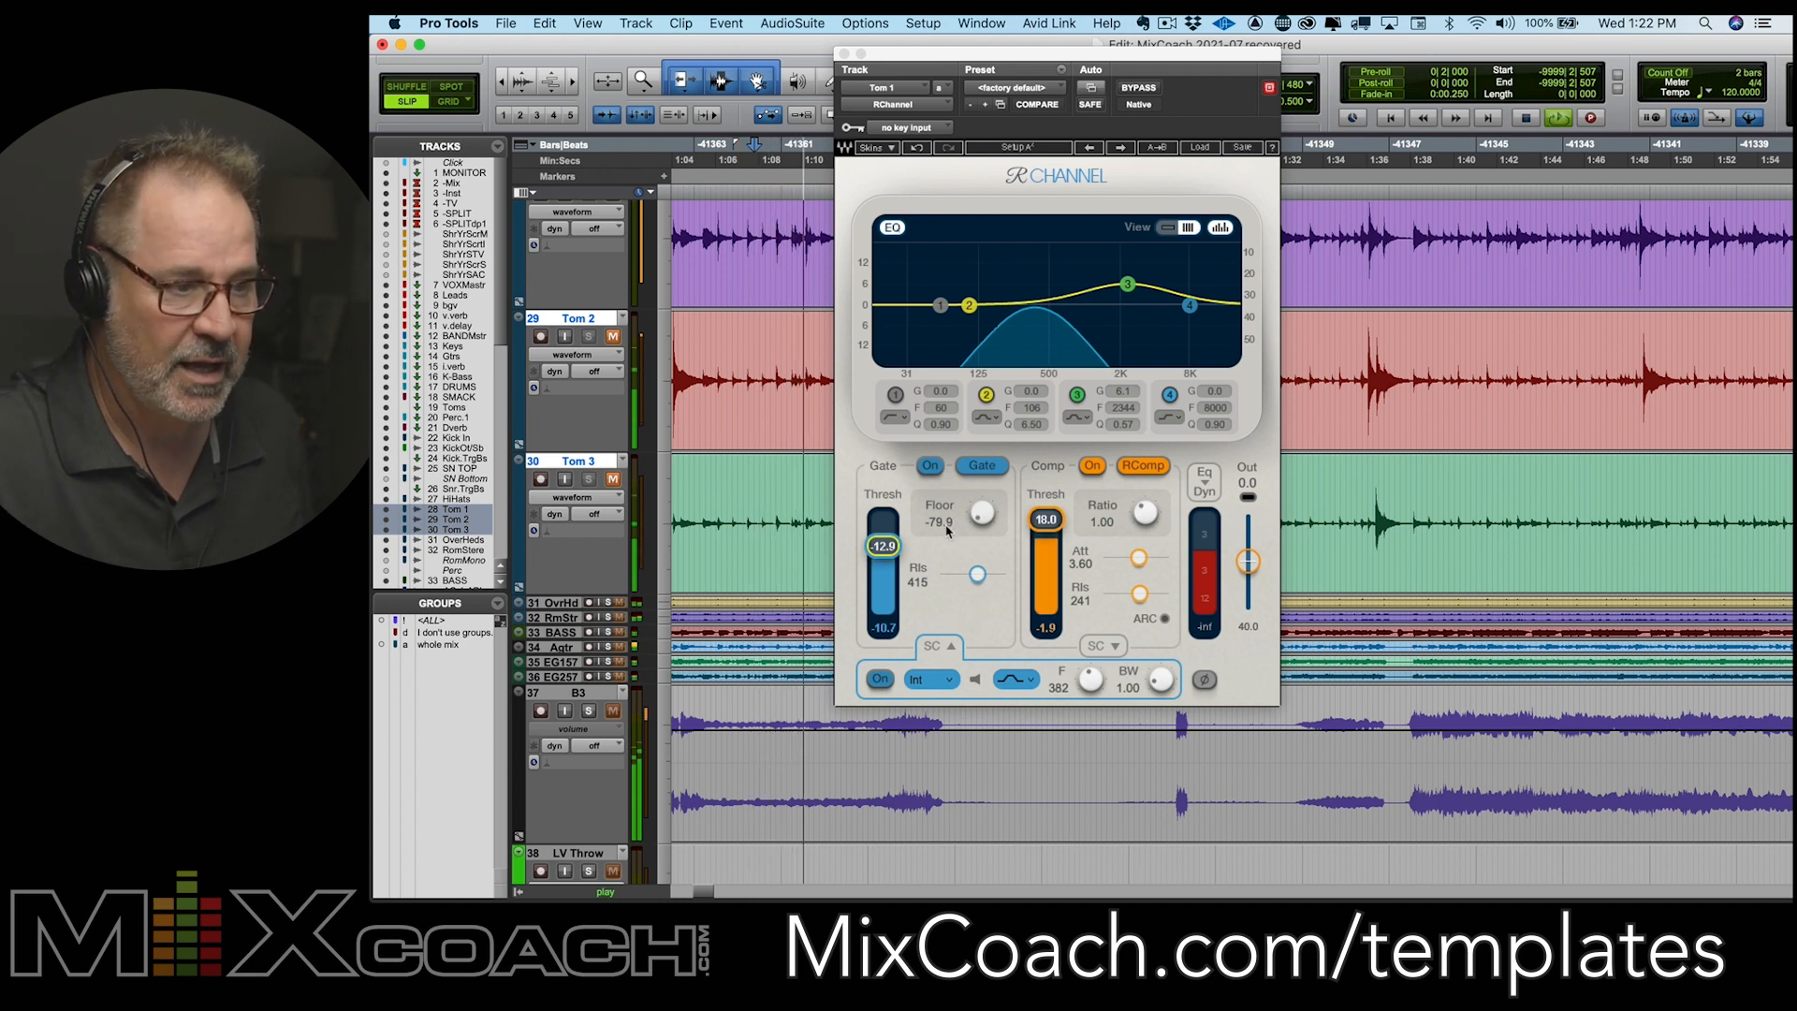
Raise the Tom 1 gate's floor so it attenuates less, stop playback and close the RChannel window
{"action": "left_click_drag", "start_coordinate": [938, 526], "coordinate": [939, 543]}
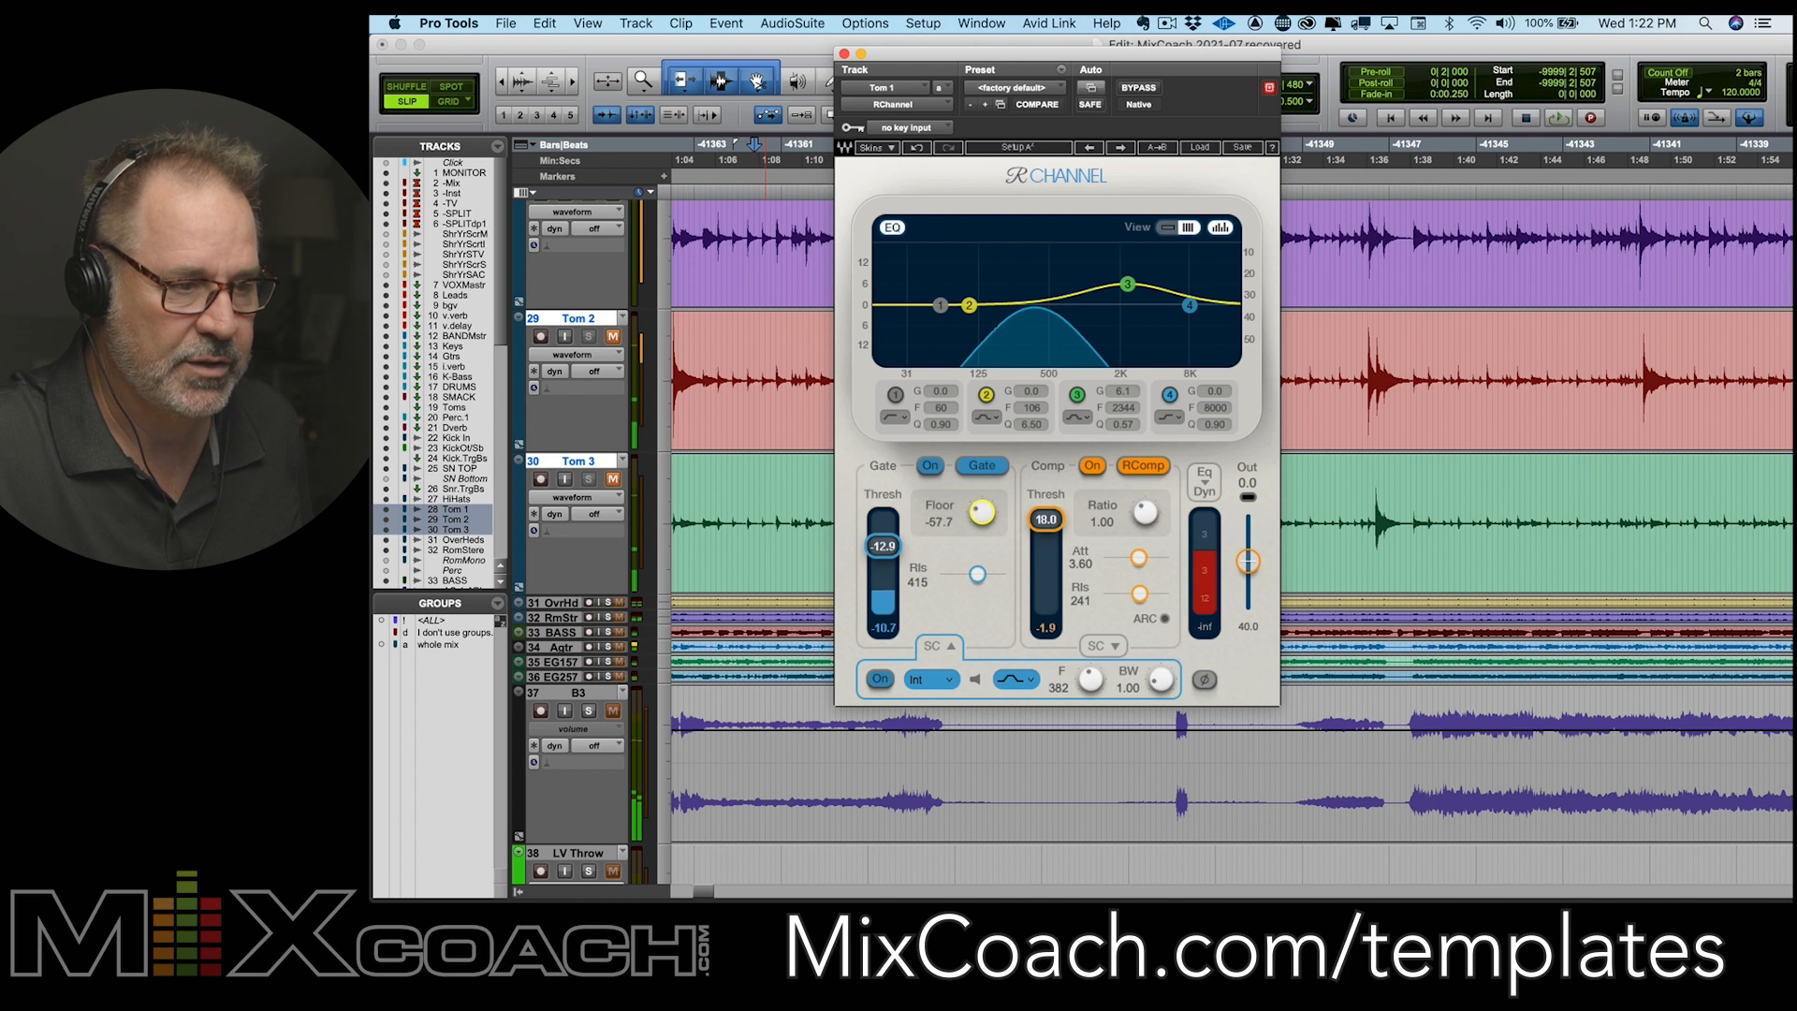
{"action": "key", "text": "space"}
{"action": "left_click_drag", "start_coordinate": [982, 512], "coordinate": [982, 483]}
{"action": "left_click", "coordinate": [844, 53]}
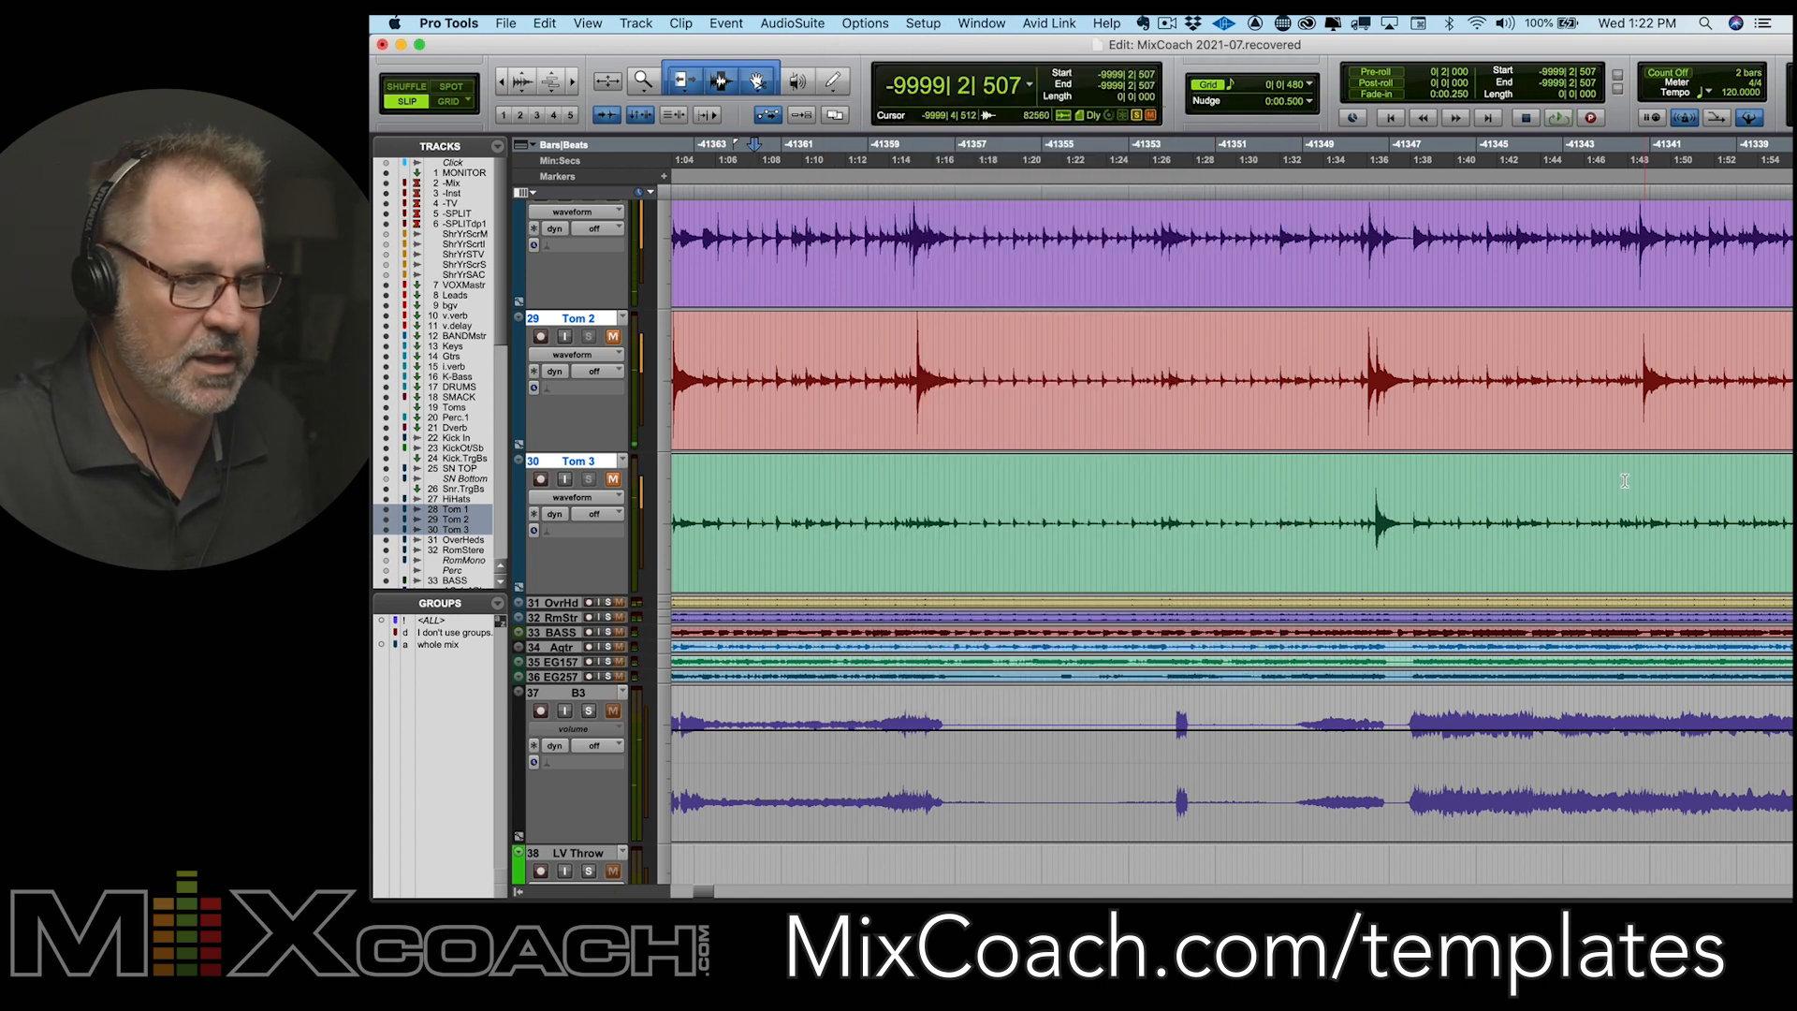
Select the Tom 2 hit near 1:48, then mute Tom 1 and unmute Tom 2 in the mixer
{"action": "left_click_drag", "start_coordinate": [1629, 358], "coordinate": [1654, 359]}
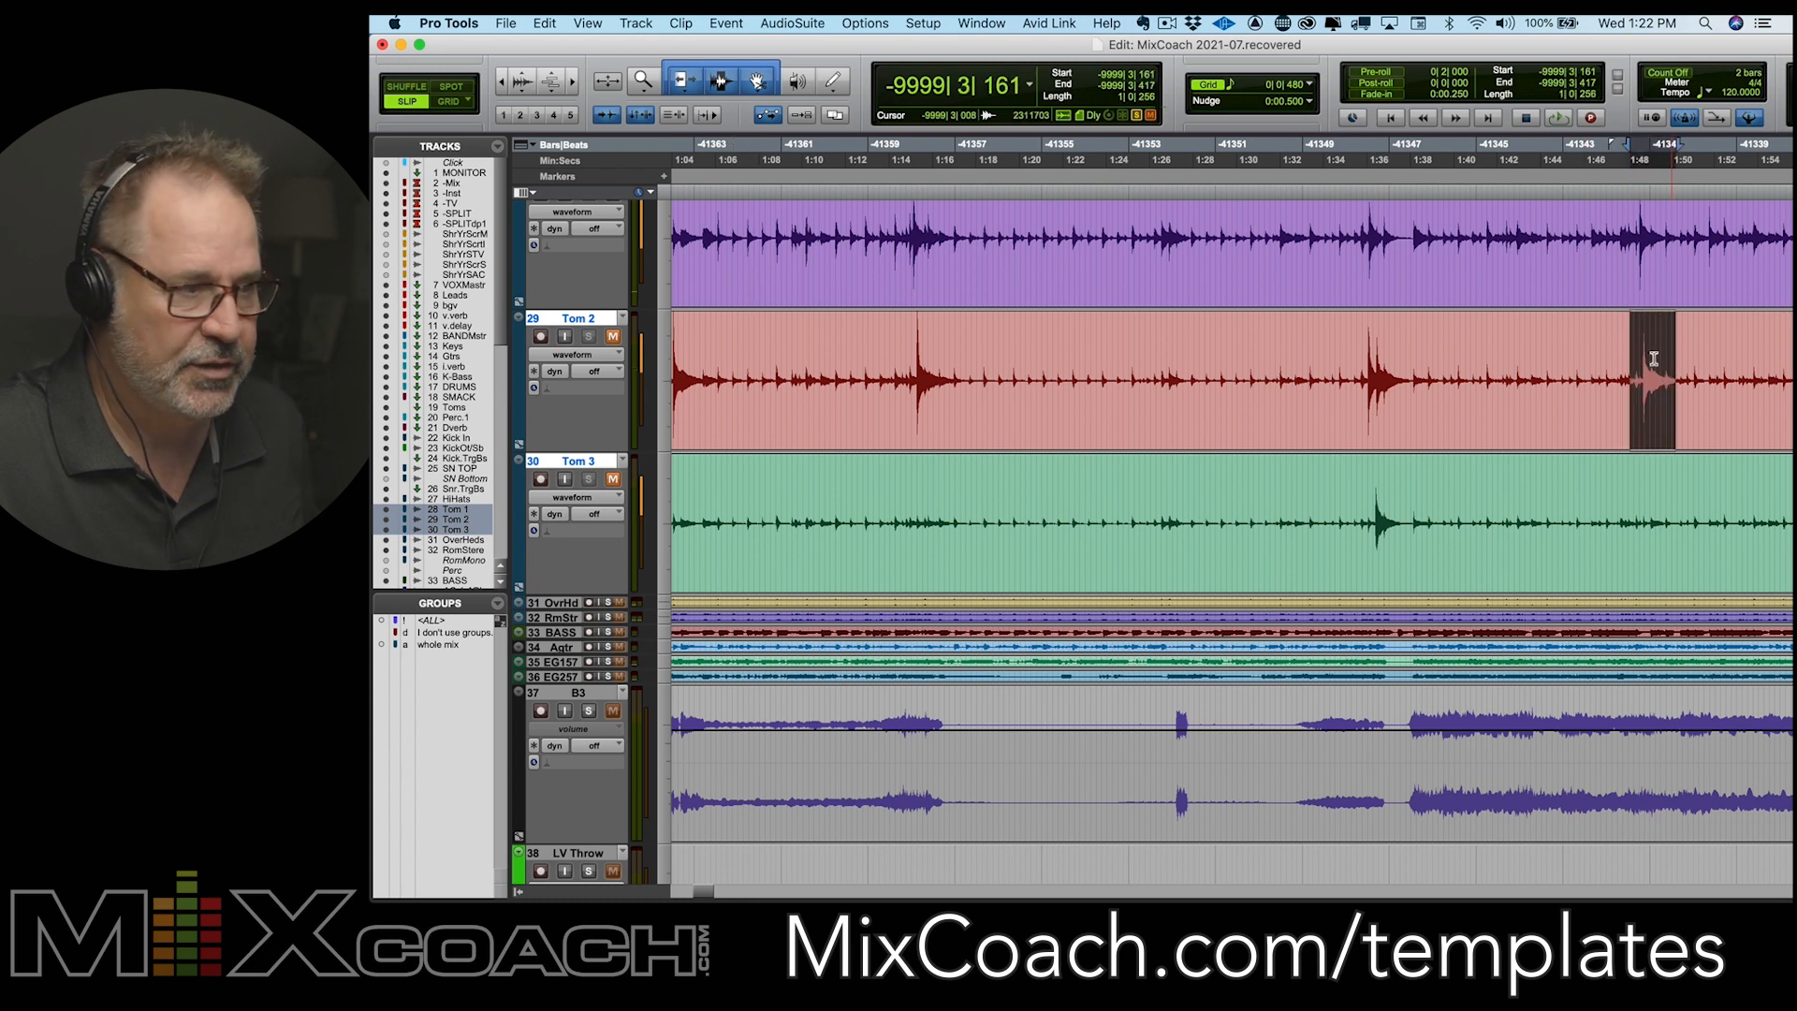
{"action": "key", "text": "super+equal"}
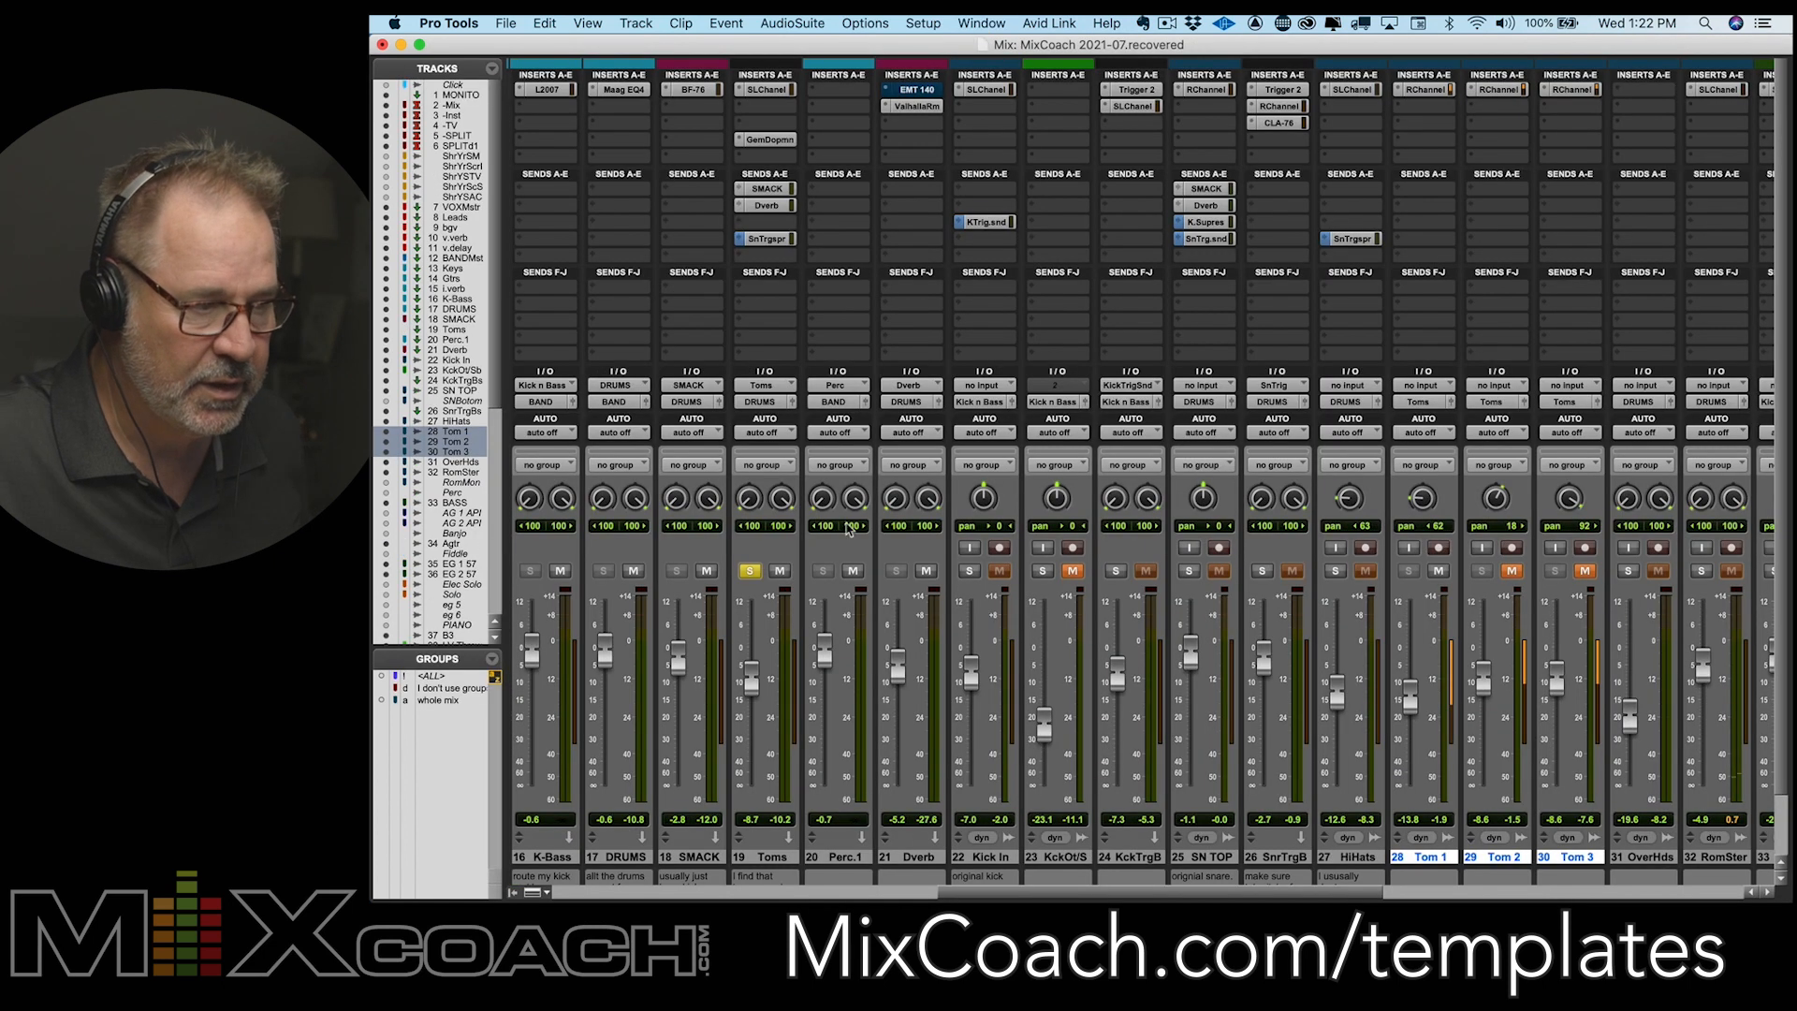
{"action": "left_click", "coordinate": [1437, 570]}
{"action": "left_click", "coordinate": [1512, 571]}
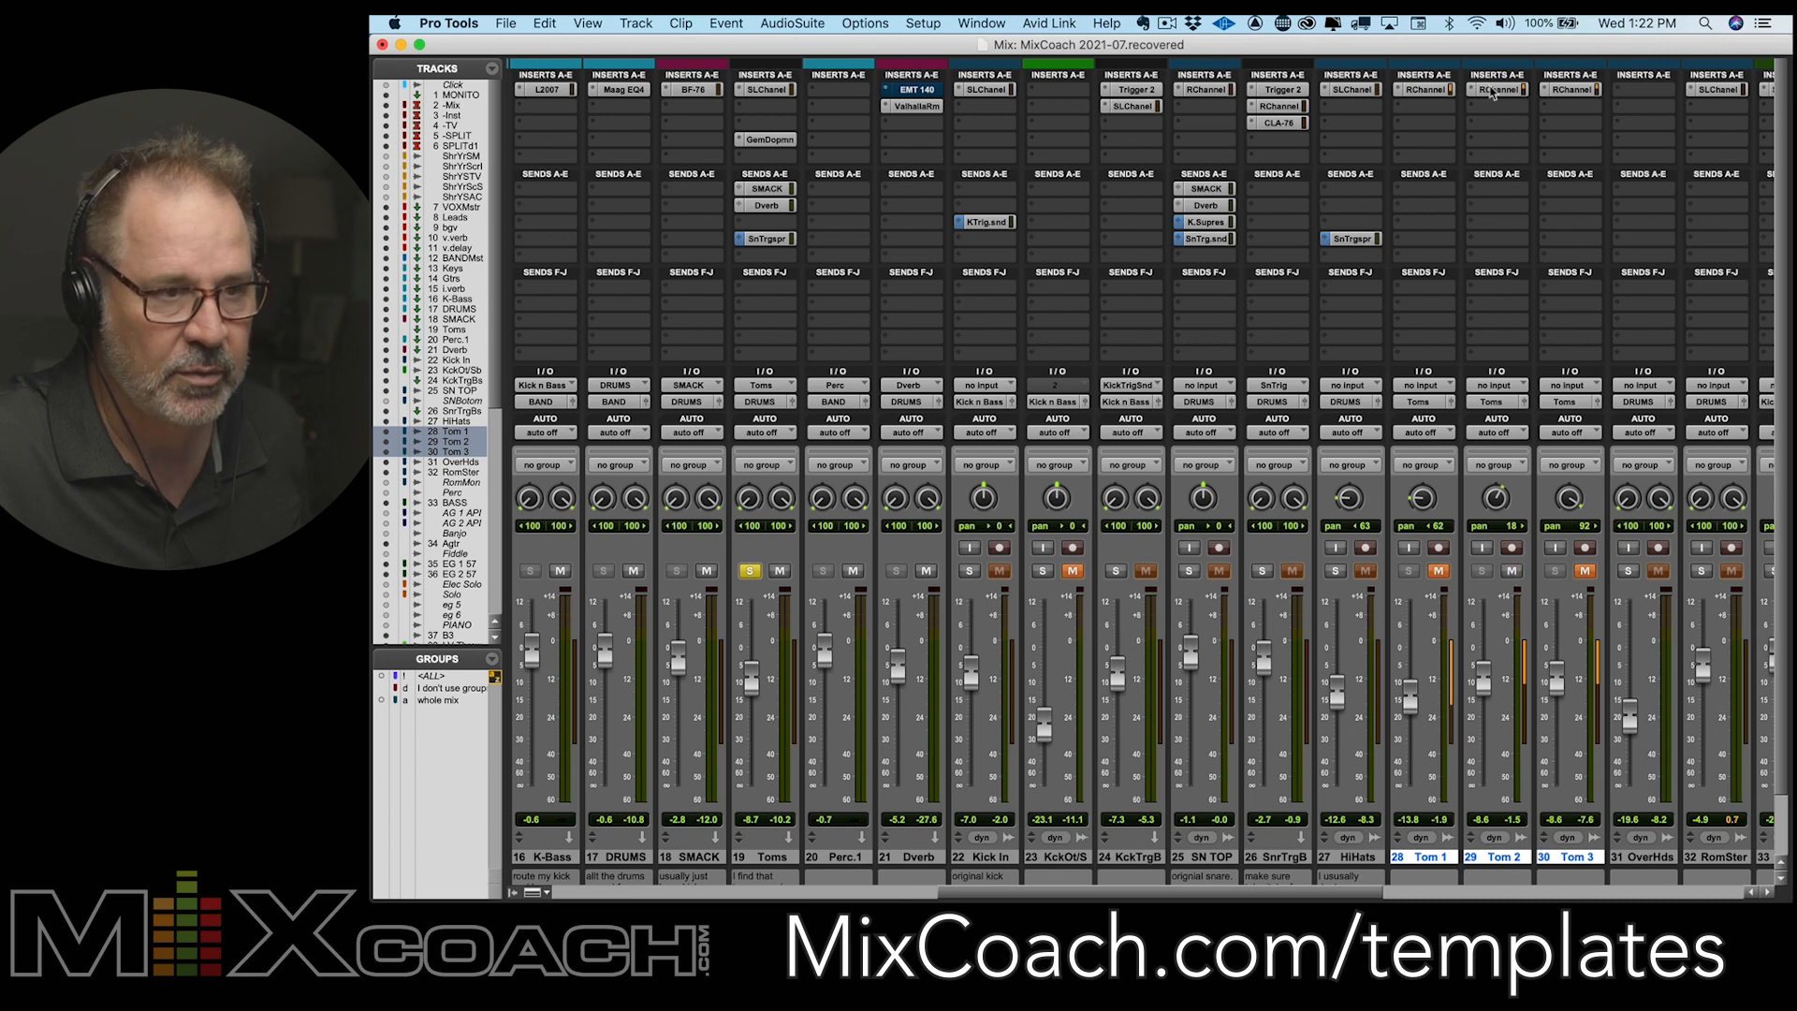
Open RChannel on Tom 2 and set its gate sidechain filter frequency to 346 while auditioning the sidechain
{"action": "left_click", "coordinate": [1495, 90]}
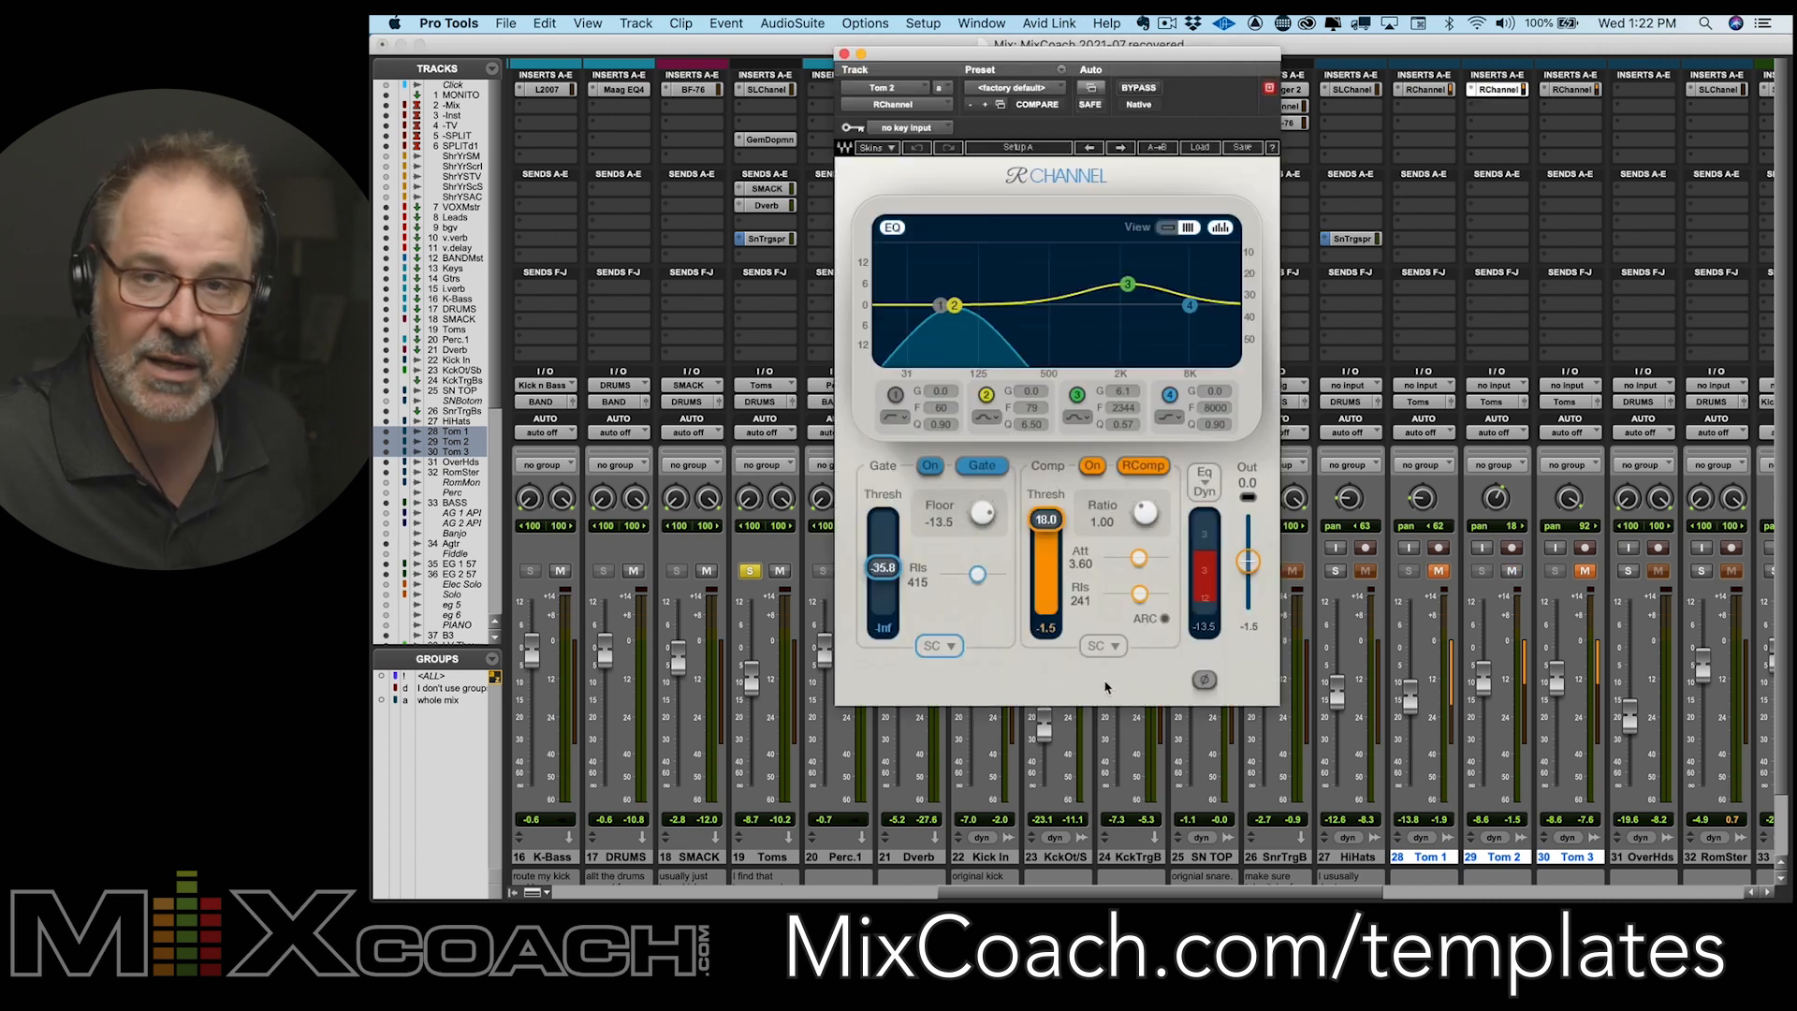
{"action": "key", "text": "space"}
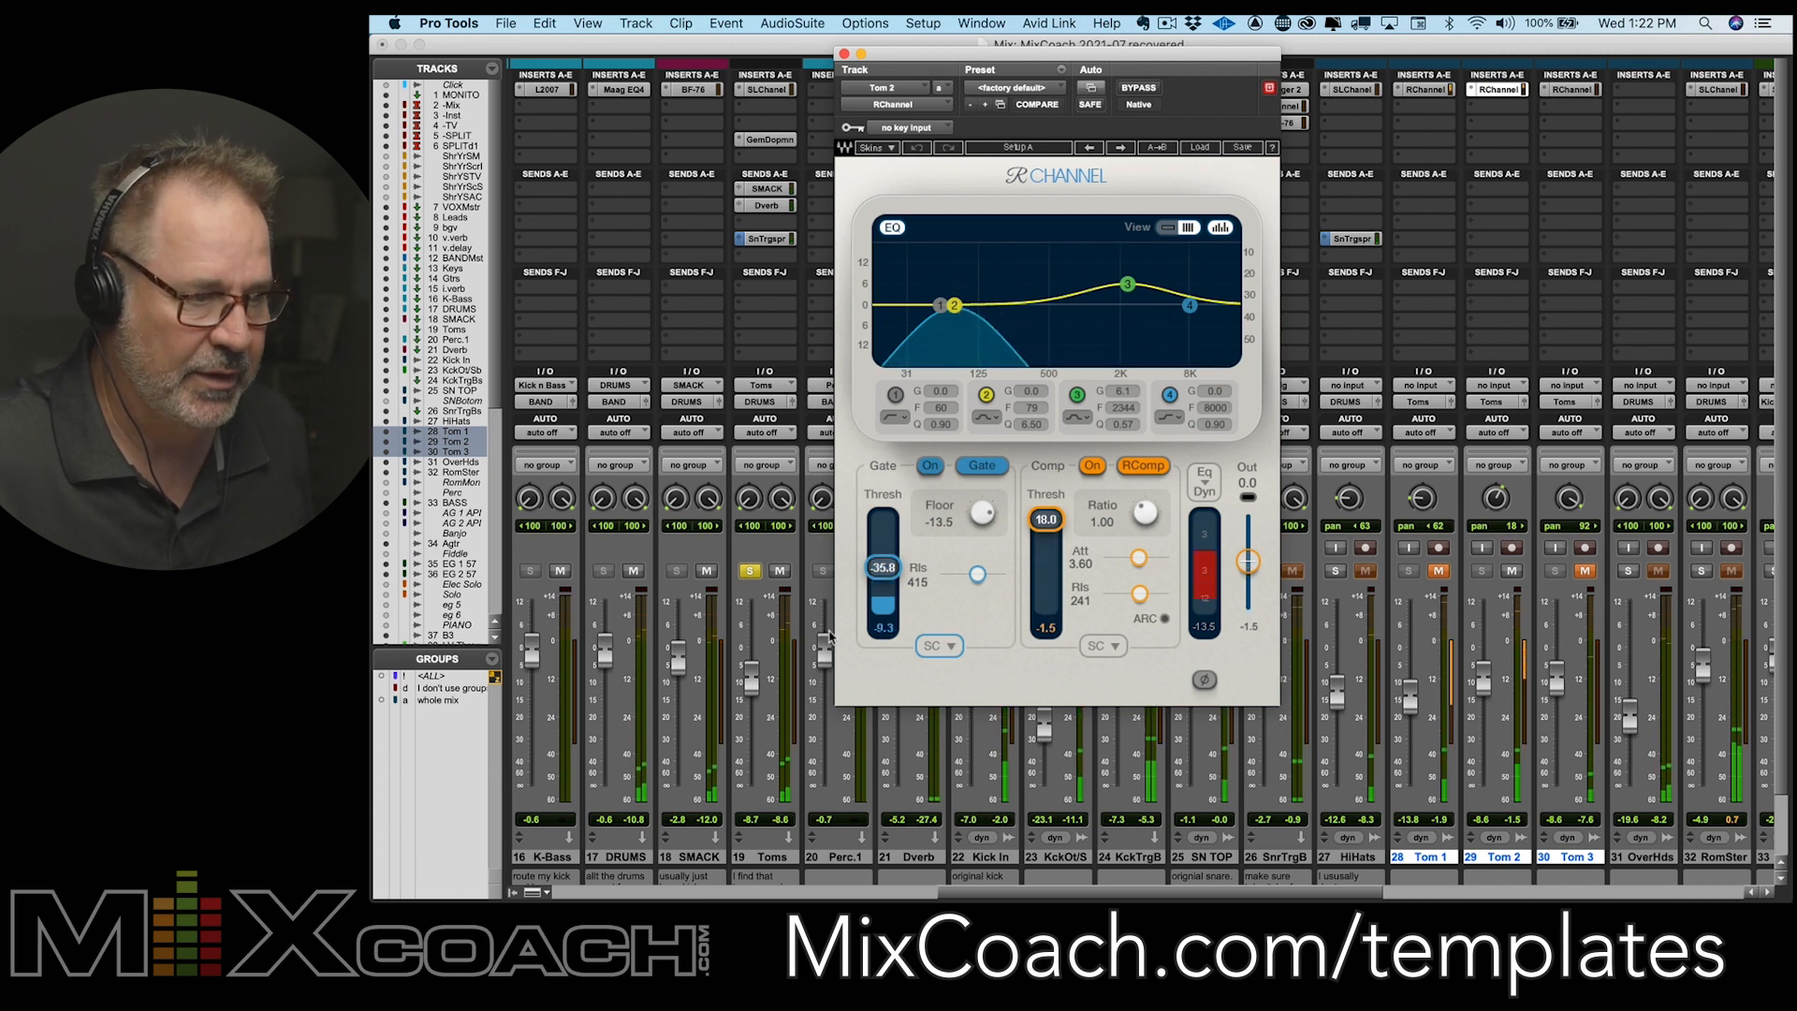
{"action": "left_click", "coordinate": [939, 646]}
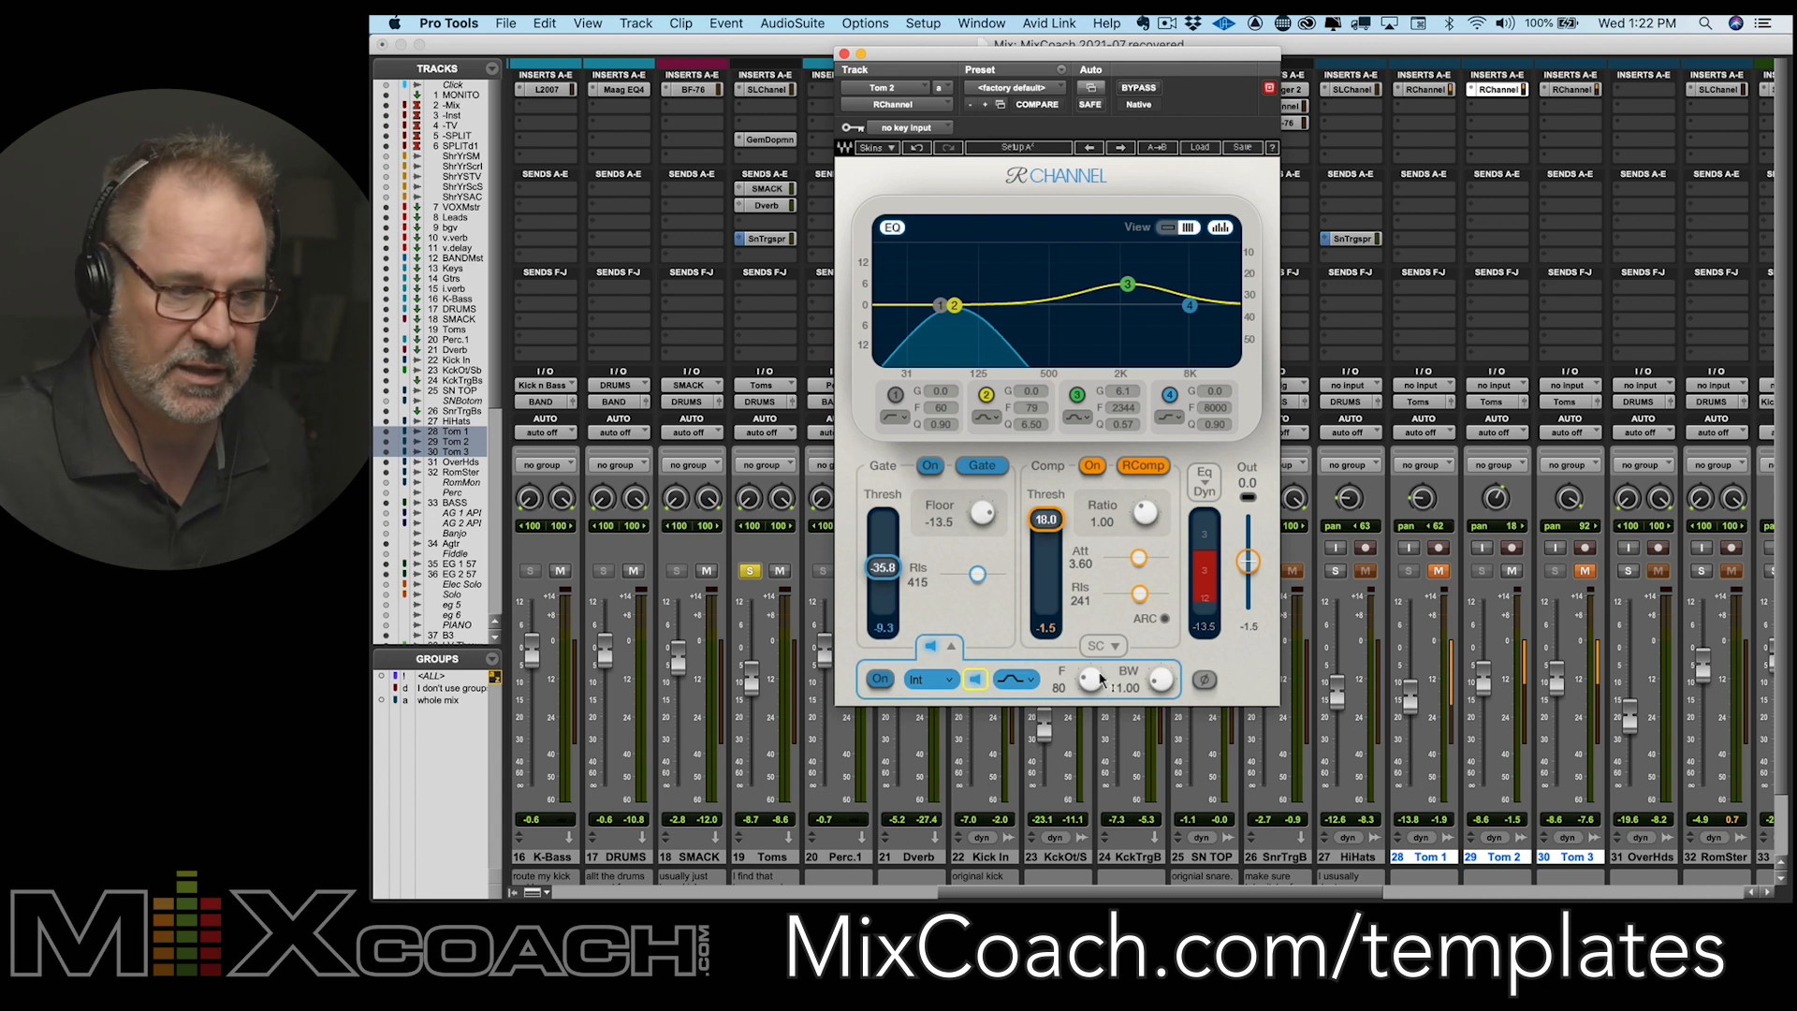
{"action": "key", "text": "space"}
{"action": "left_click_drag", "start_coordinate": [1090, 681], "coordinate": [1090, 645]}
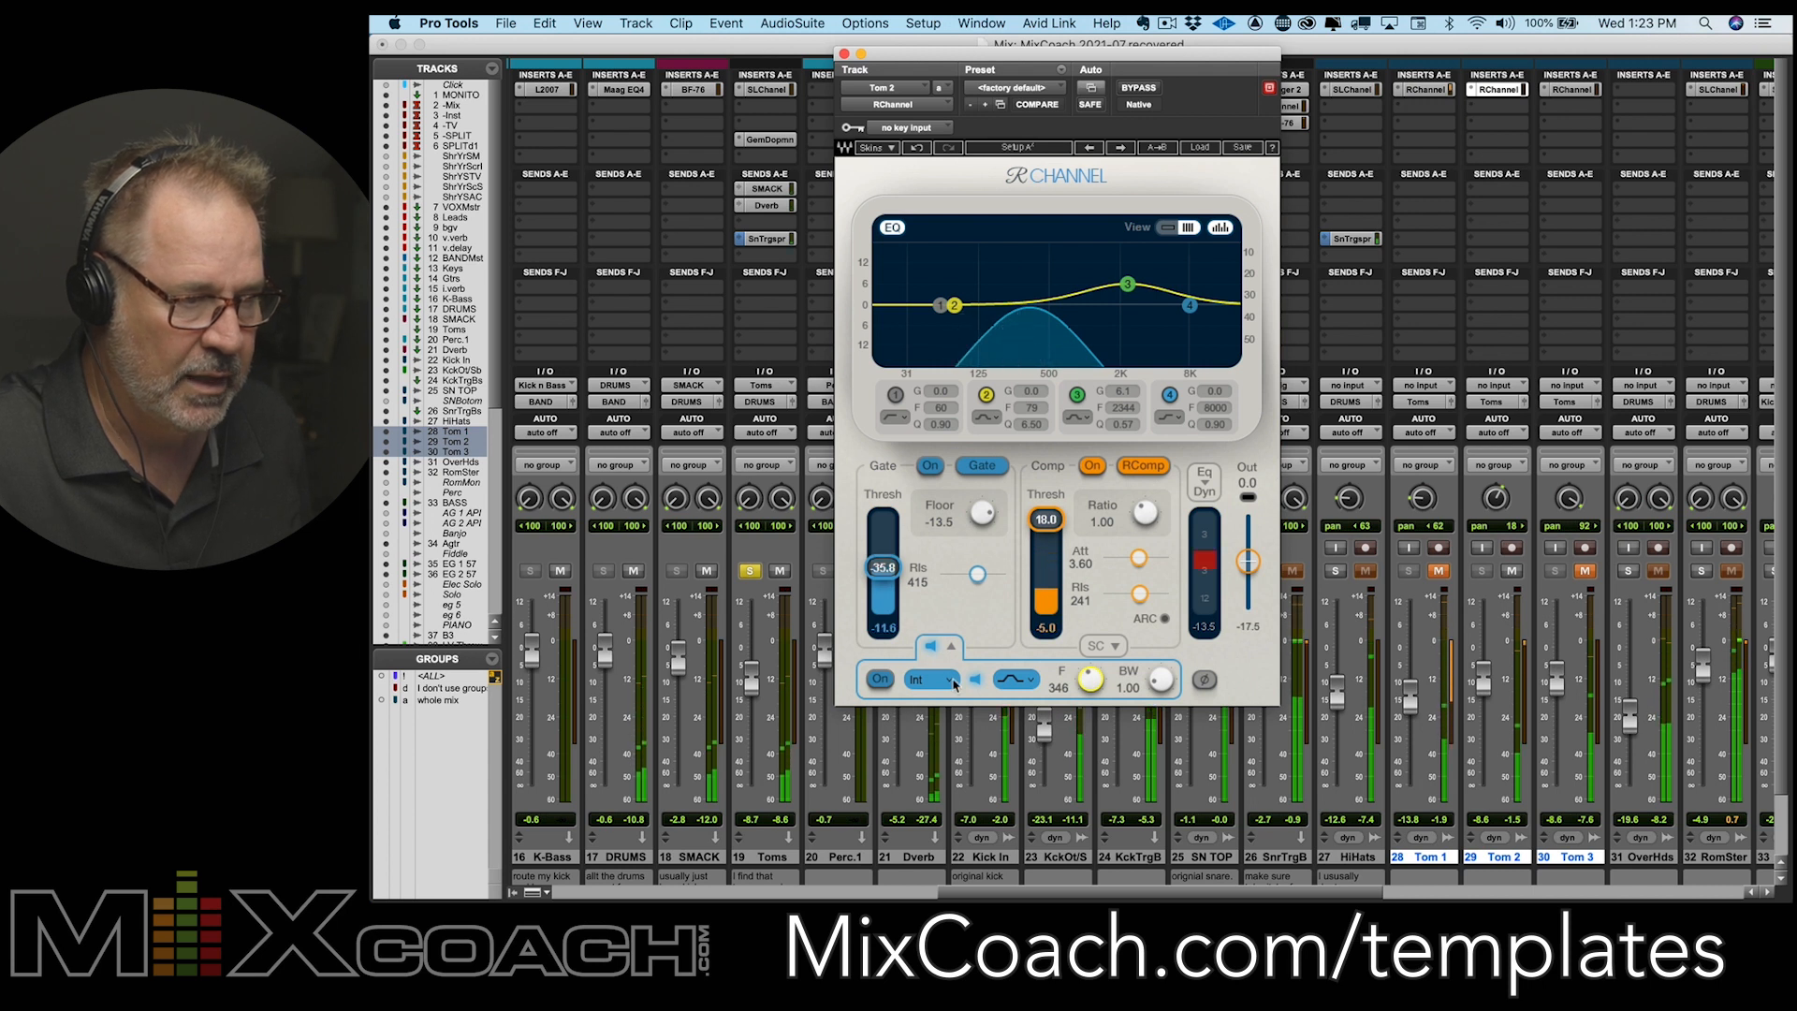
{"action": "left_click", "coordinate": [976, 679]}
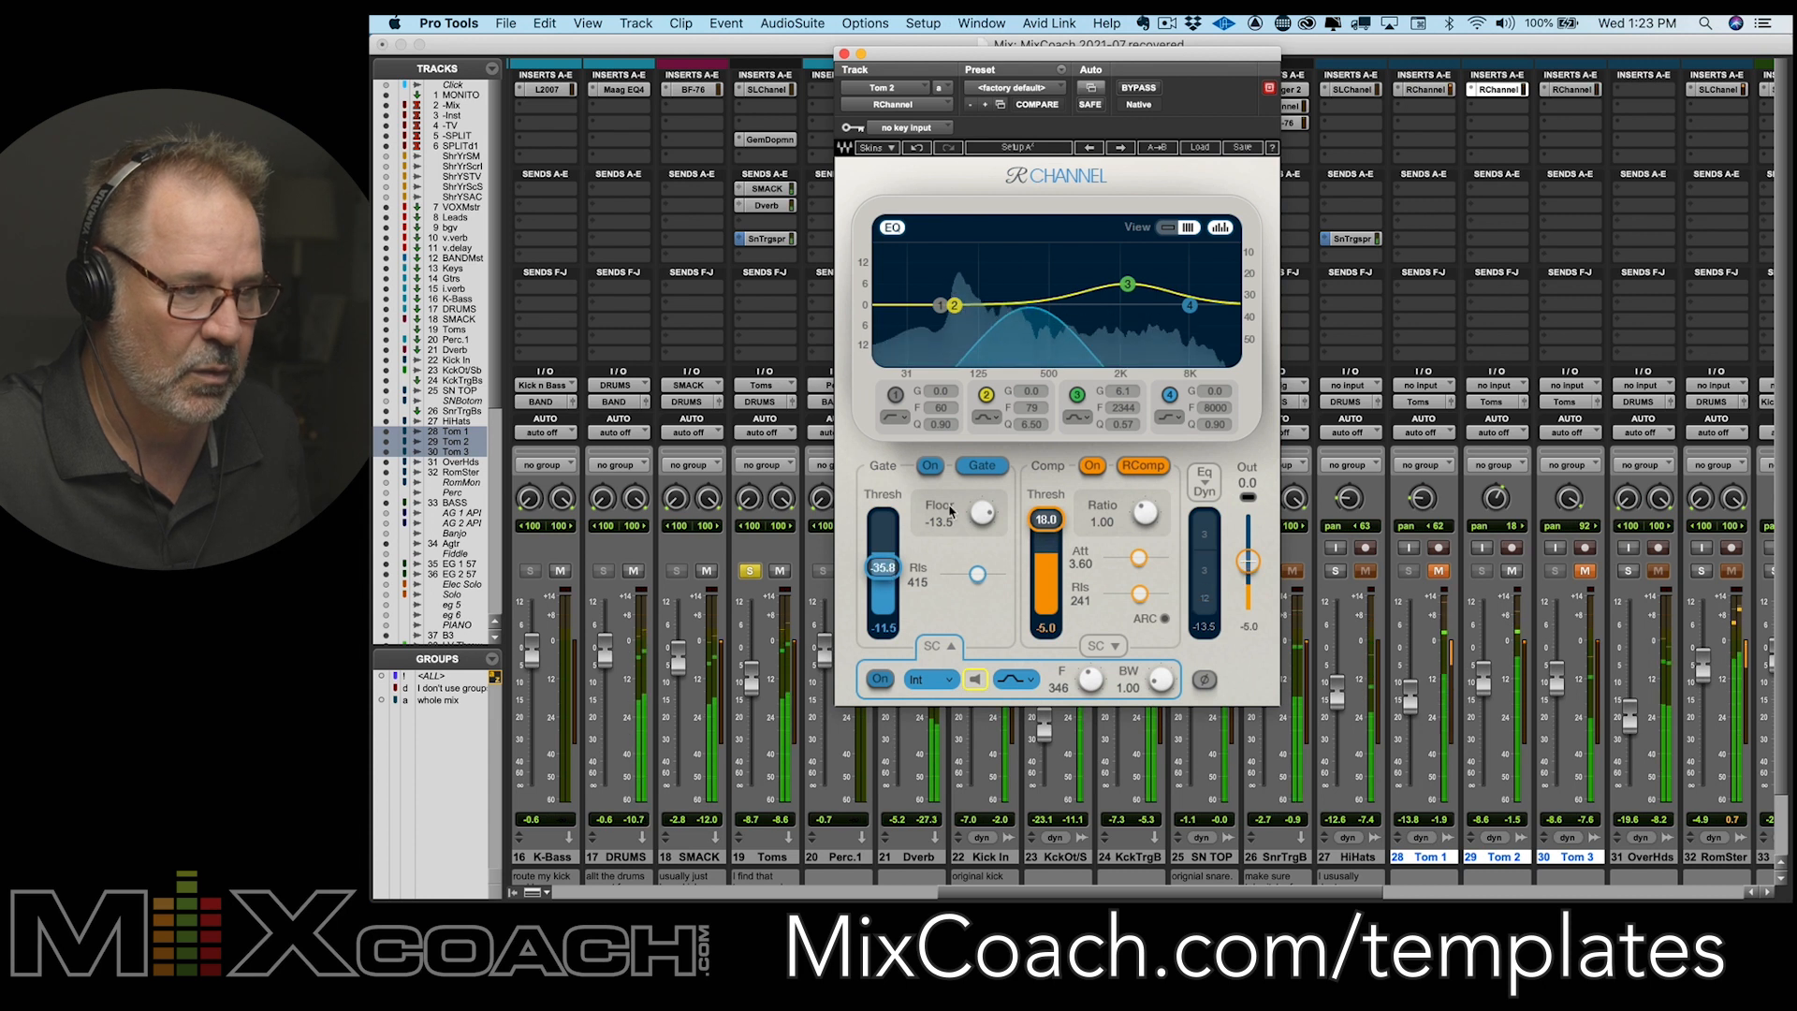
Lower the Tom 2 gate's floor to -Inf and set the compressor attack to 3.64
{"action": "left_click_drag", "start_coordinate": [979, 517], "coordinate": [980, 599]}
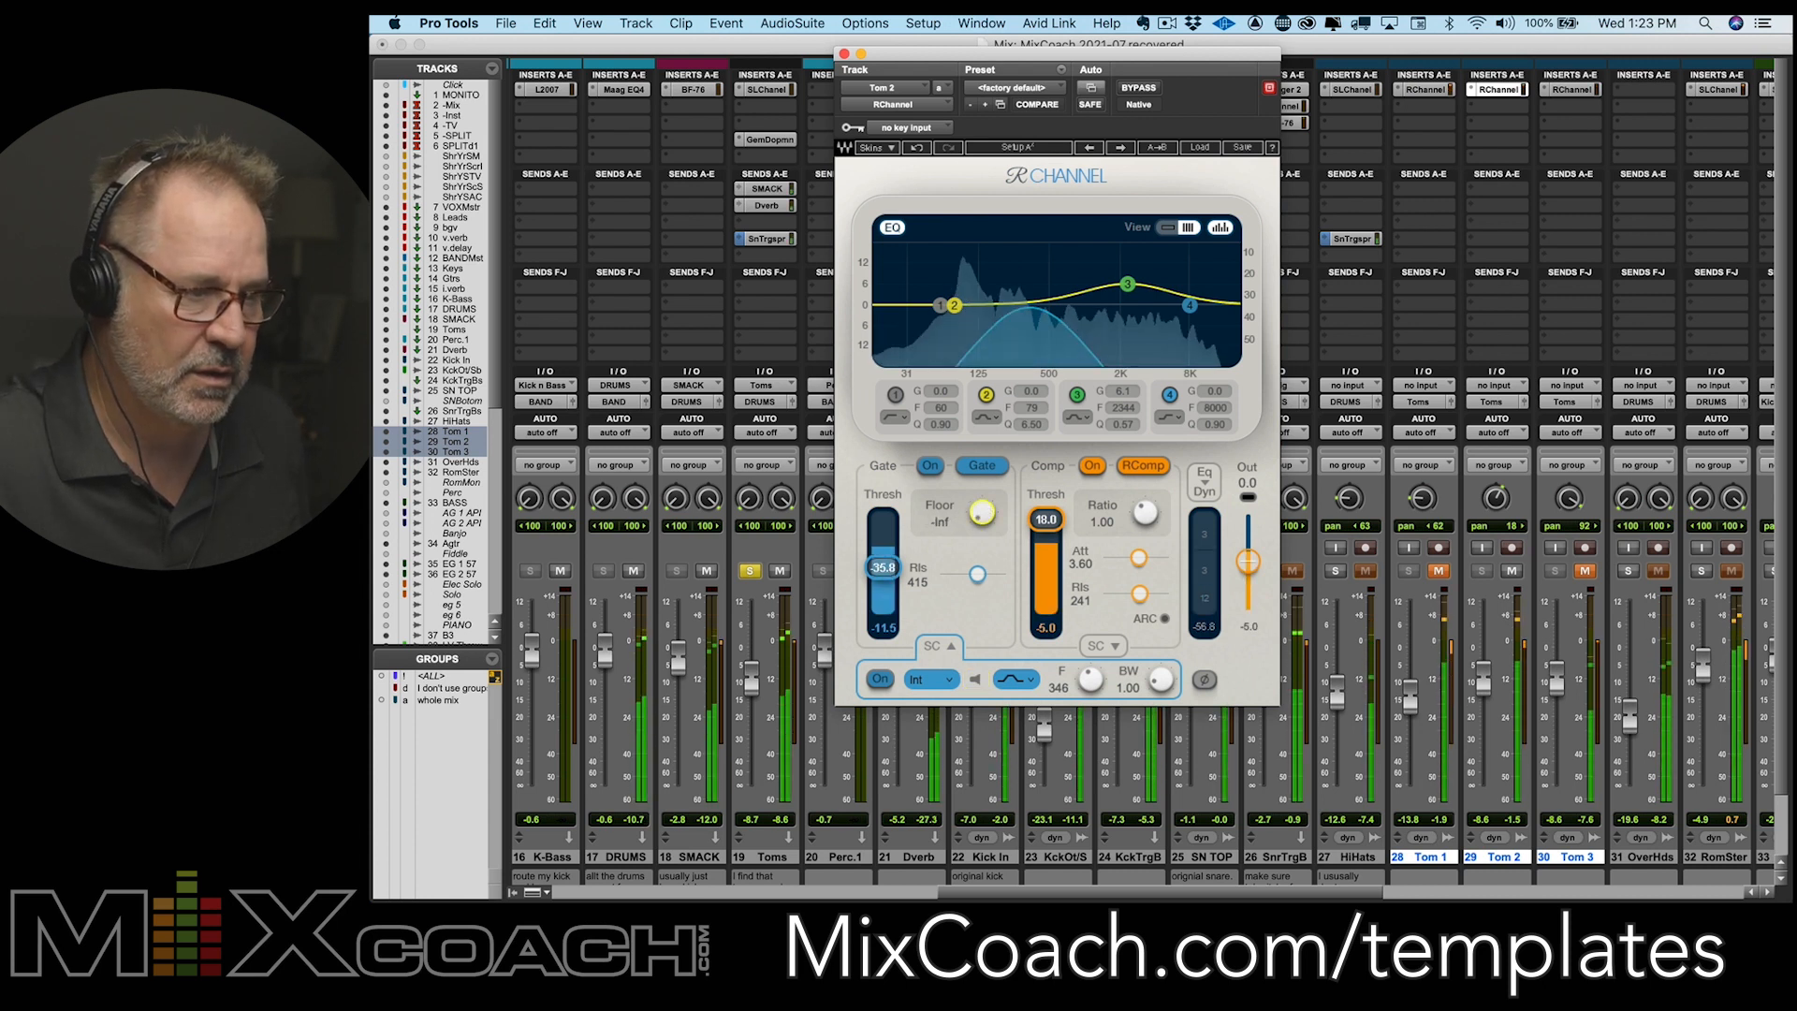
{"action": "left_click_drag", "start_coordinate": [1139, 558], "coordinate": [1140, 557]}
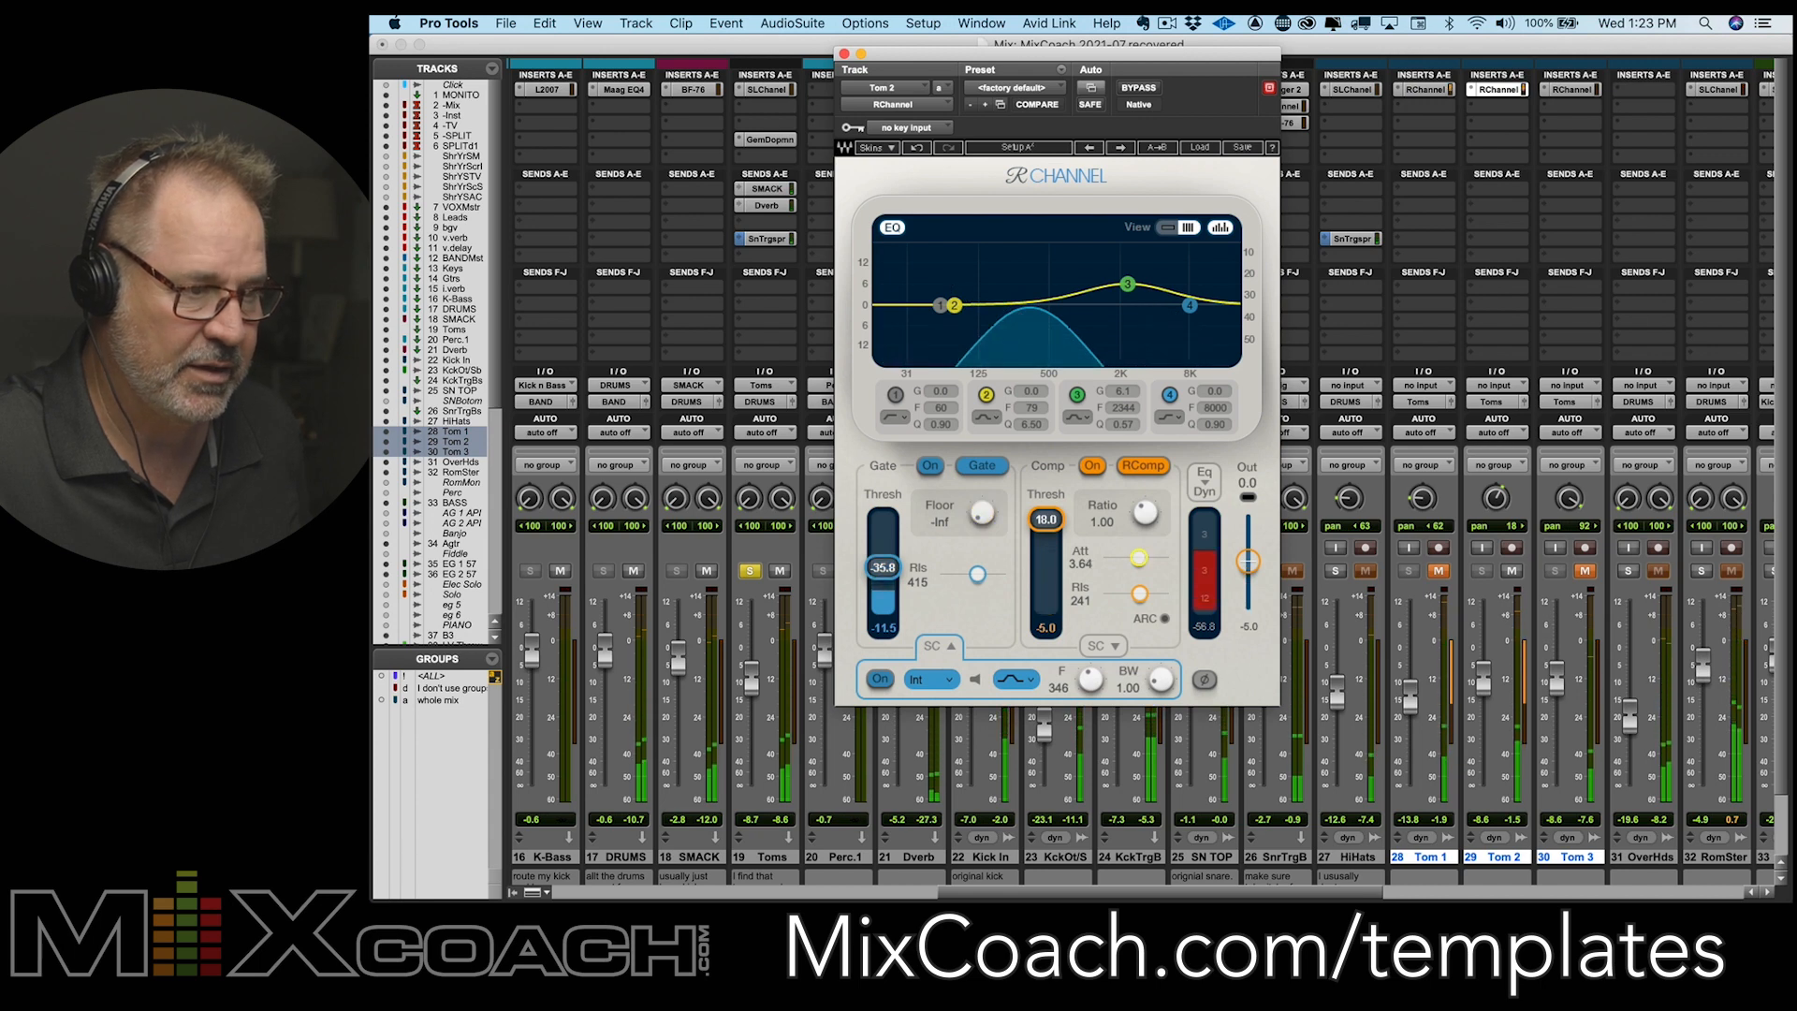
{"action": "key", "text": "ctrl+Up"}
{"action": "left_click", "coordinate": [1461, 744]}
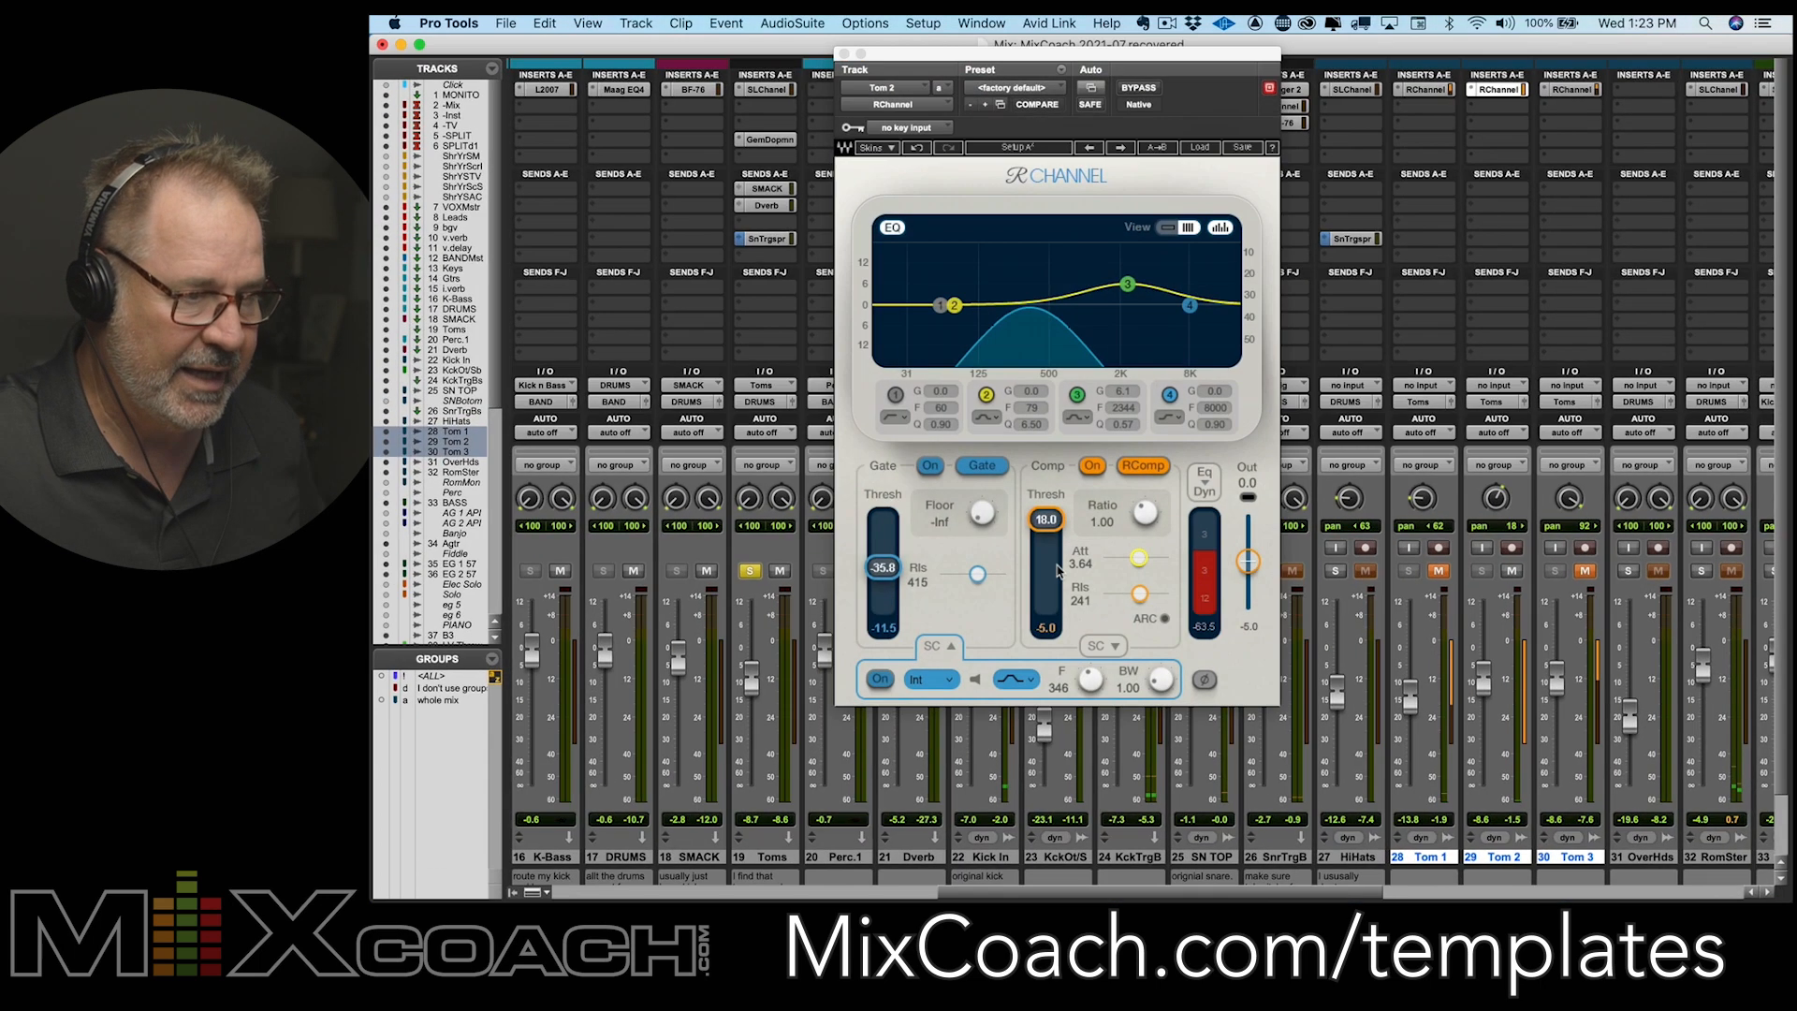
Set the Tom 2 gate's threshold to -18.2 and its floor to -20.7 during playback
{"action": "left_click", "coordinate": [883, 568]}
{"action": "left_click_drag", "start_coordinate": [882, 567], "coordinate": [883, 550]}
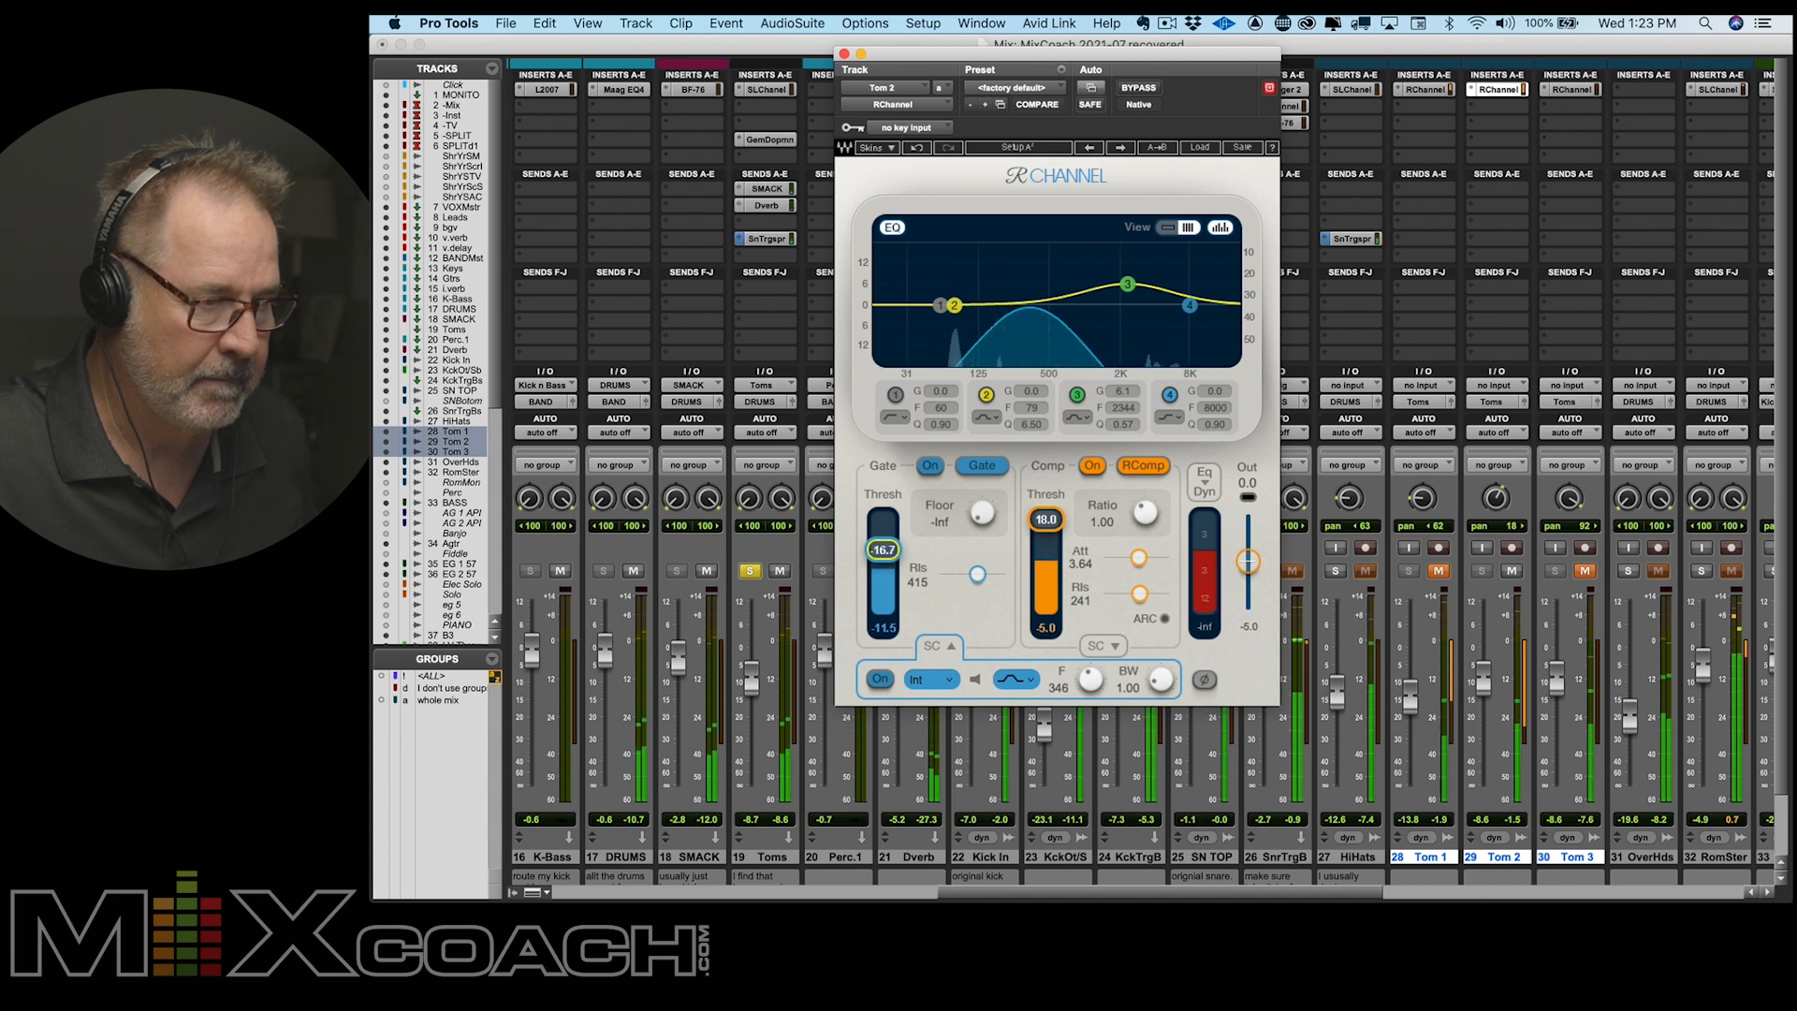
{"action": "left_click_drag", "start_coordinate": [882, 550], "coordinate": [883, 552]}
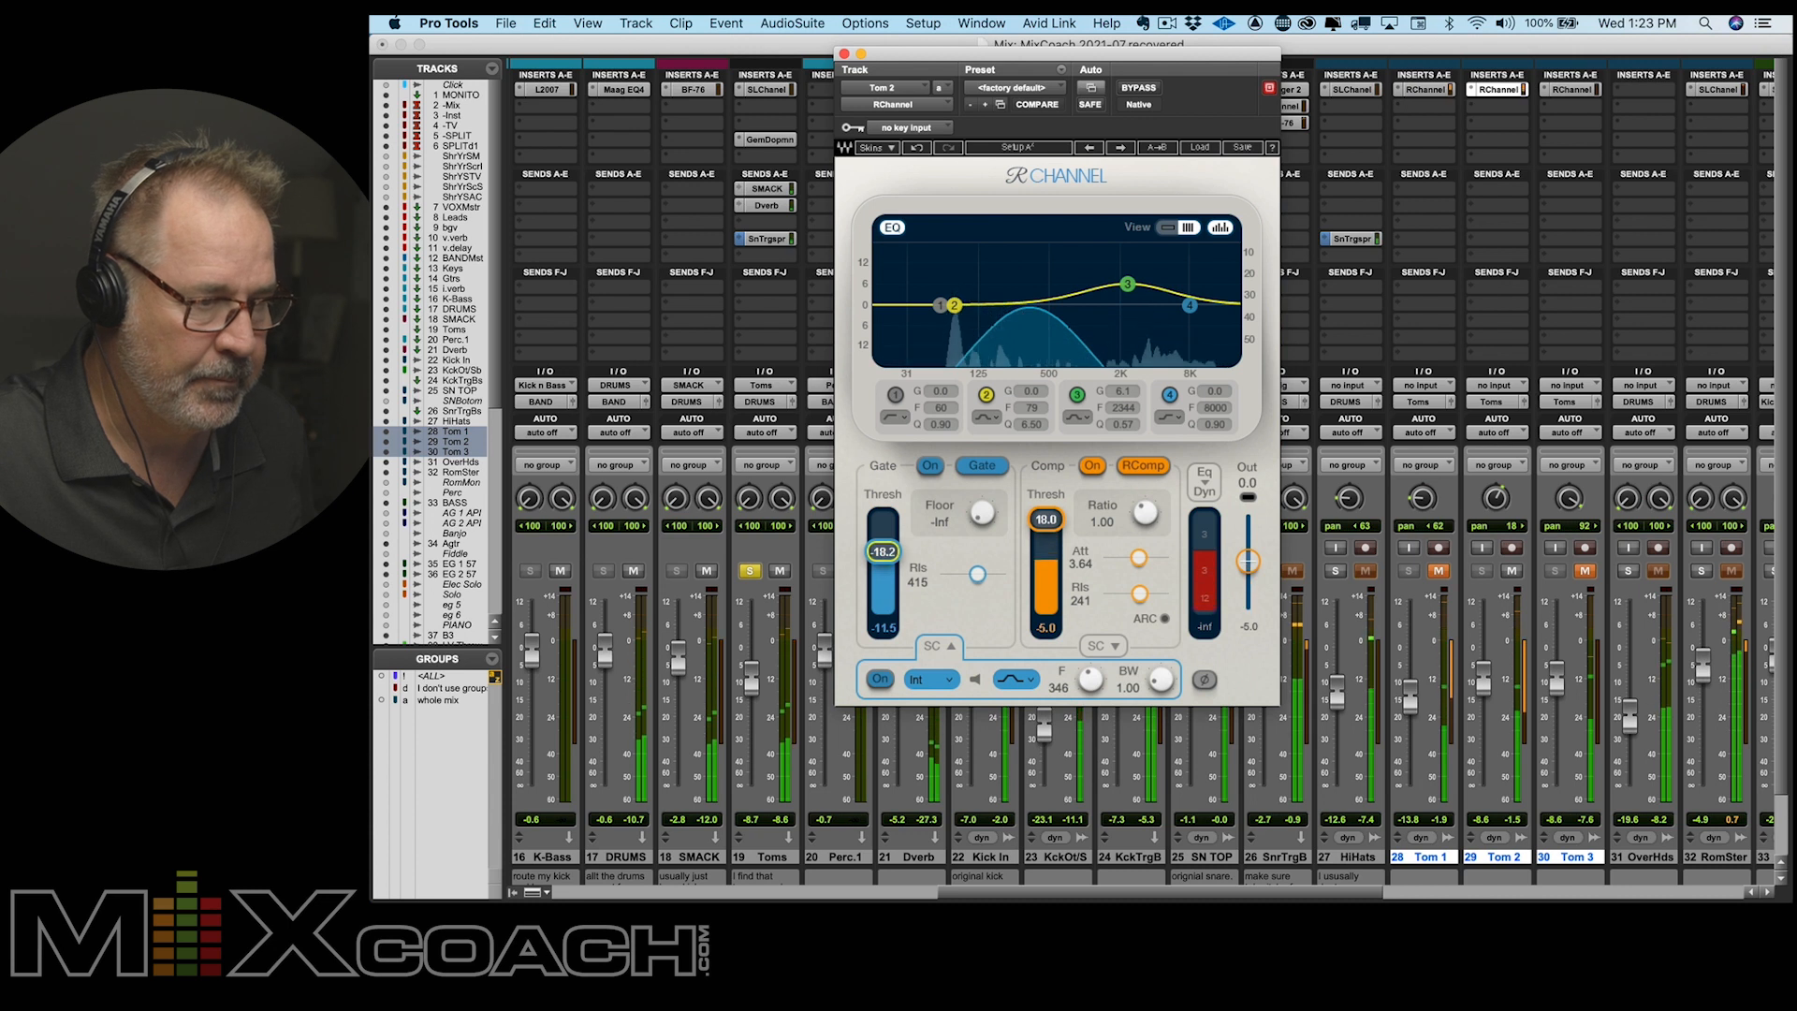
{"action": "mouse_move", "coordinate": [975, 515]}
{"action": "left_mouse_down"}
{"action": "mouse_move", "coordinate": [975, 468]}
{"action": "mouse_move", "coordinate": [979, 503]}
{"action": "left_mouse_up"}
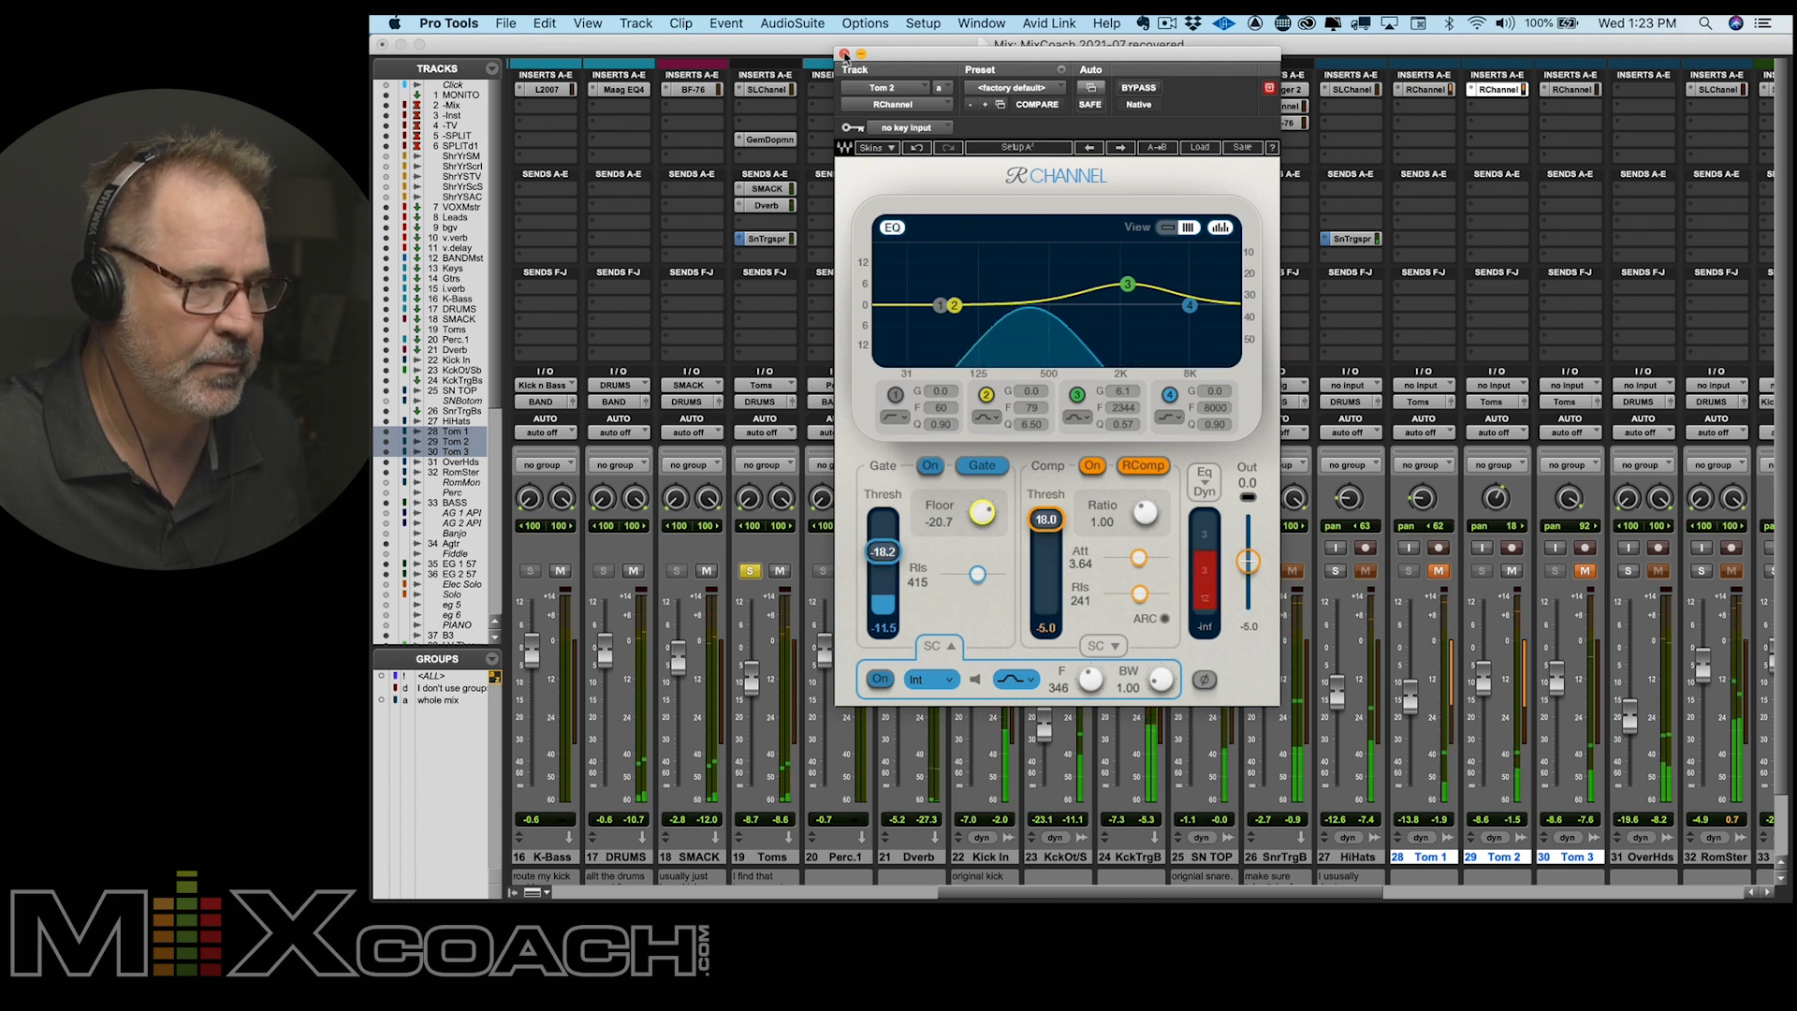
Open RChannel on Tom 3 in place of Tom 2's, unmute Tom 3 and mute Tom 2
{"action": "left_click", "coordinate": [1497, 89]}
{"action": "left_click", "coordinate": [1572, 88]}
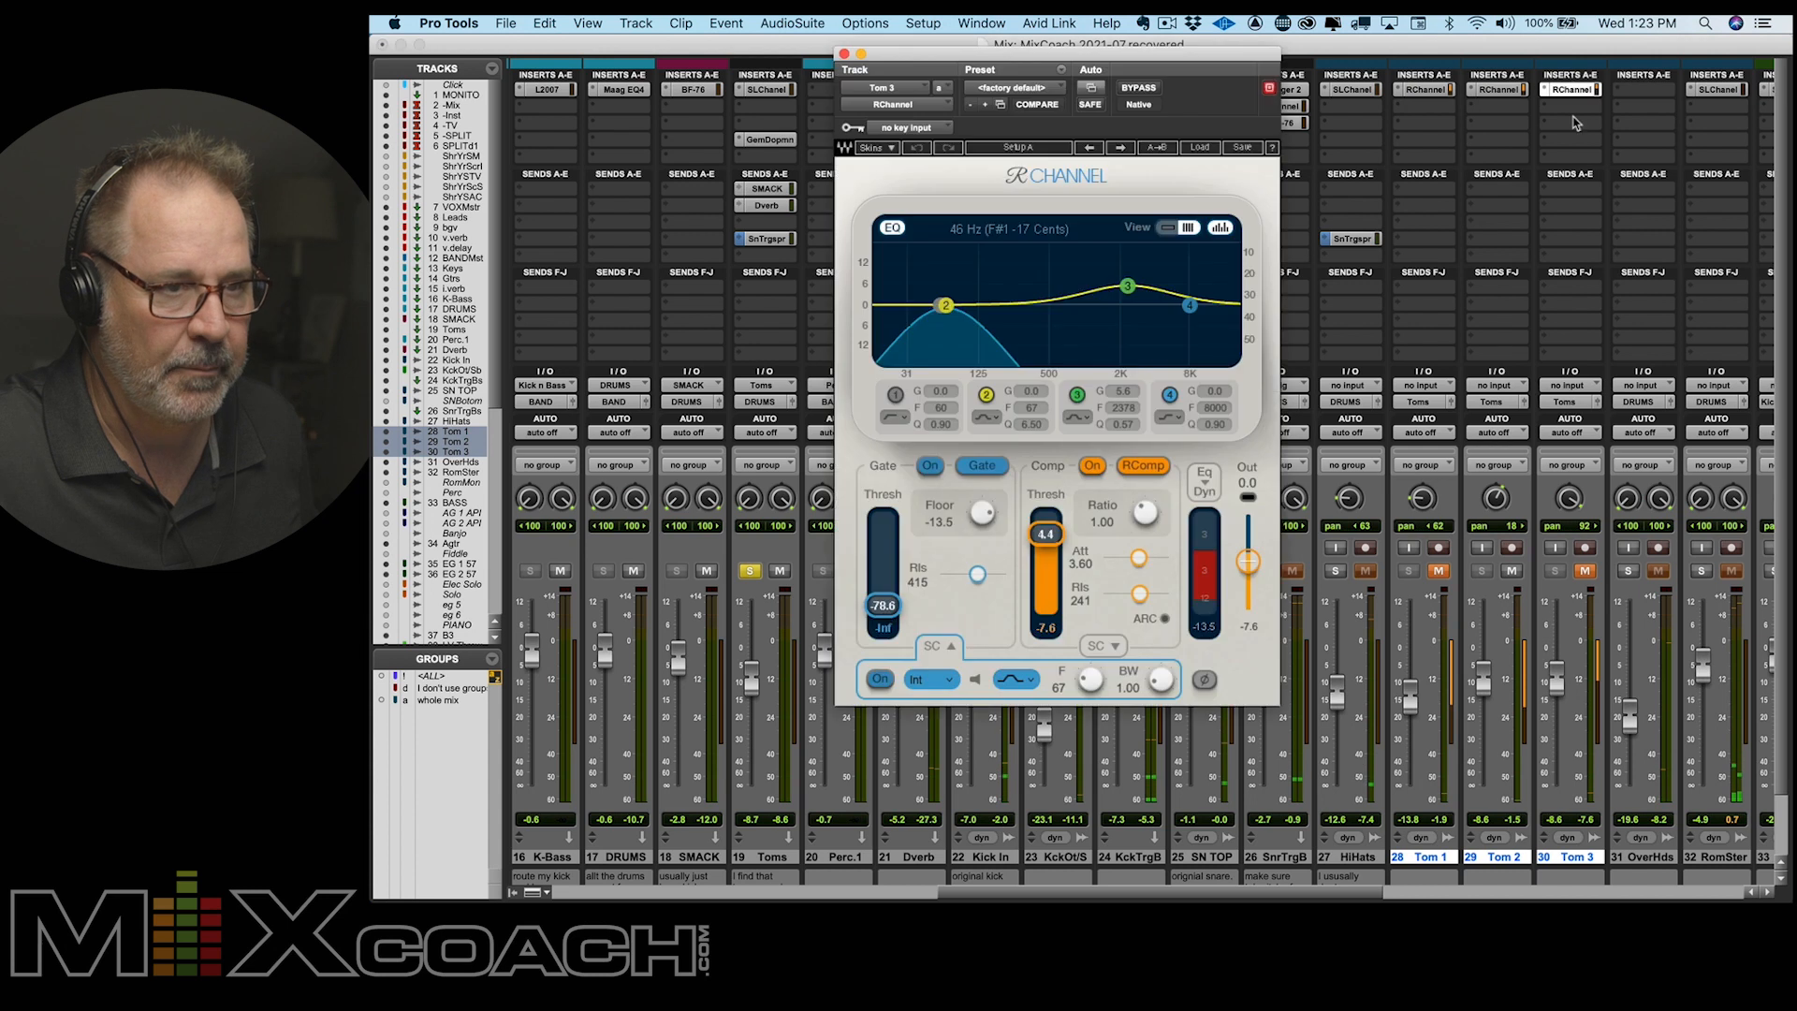
{"action": "left_click", "coordinate": [1581, 570]}
{"action": "left_click", "coordinate": [1511, 570]}
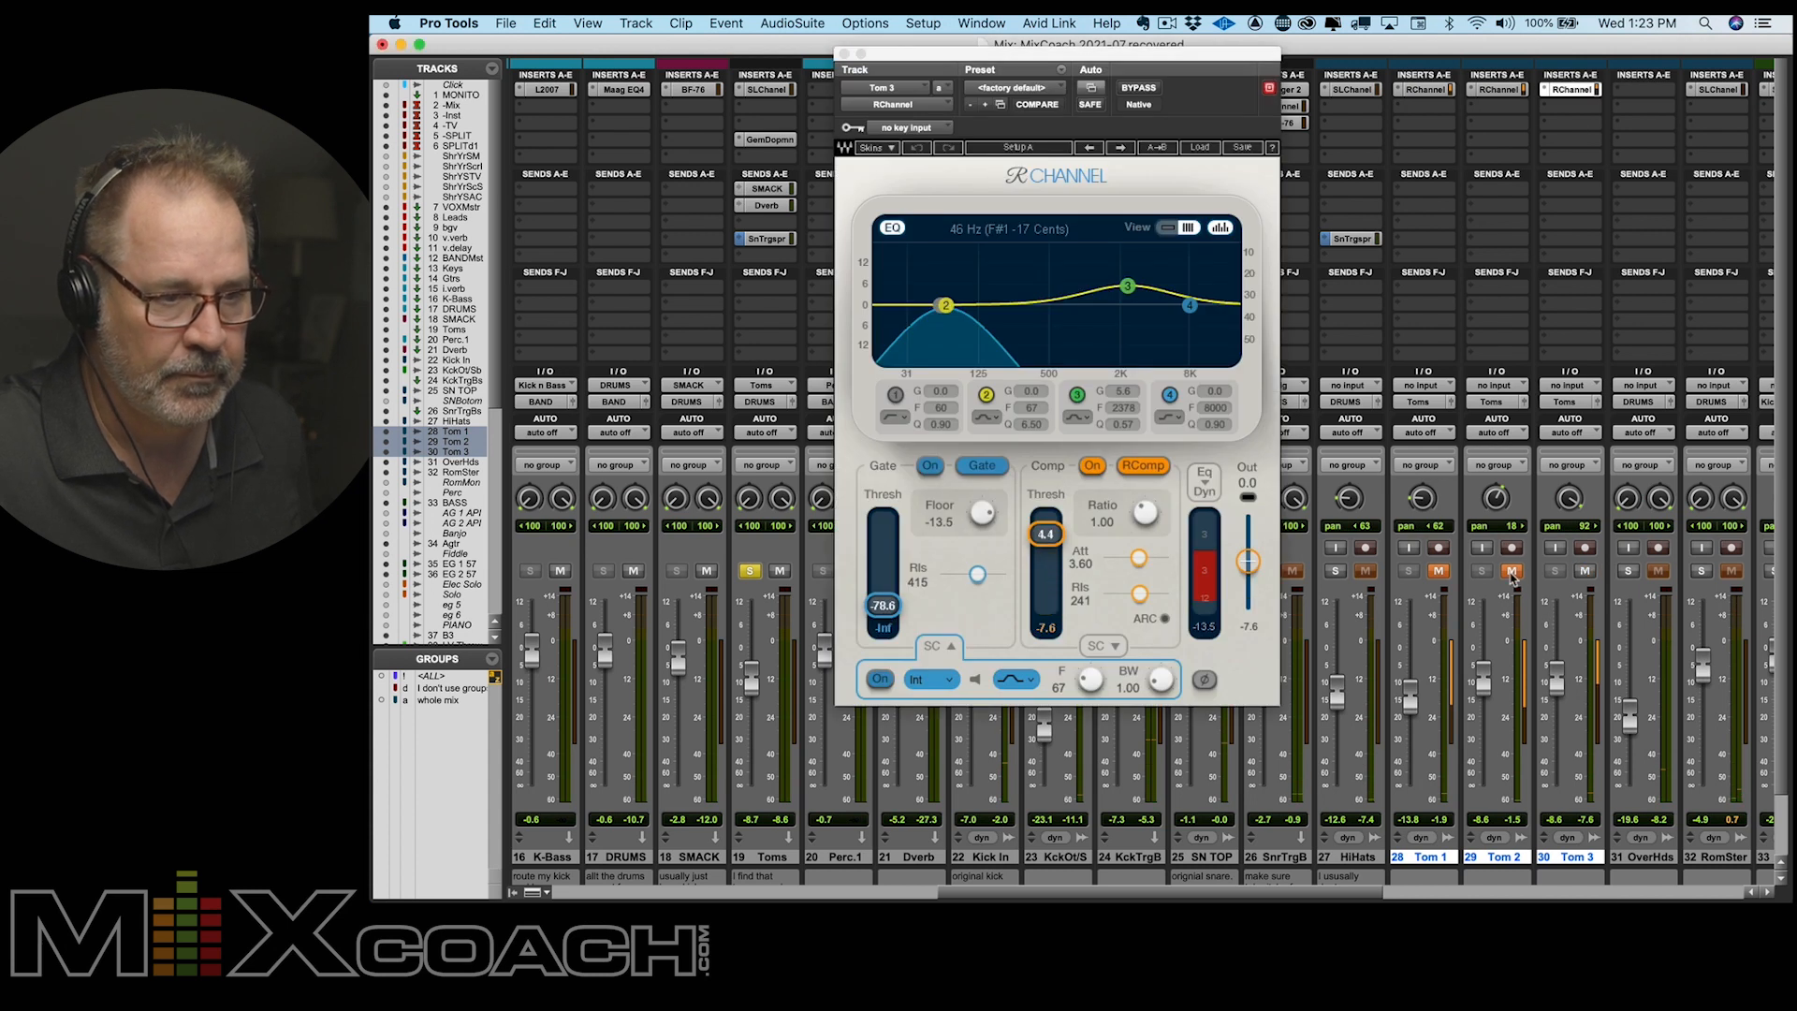
Select the Tom 3 hit near 1:36 in the Edit window and play it
{"action": "key", "text": "super+equal"}
{"action": "left_click_drag", "start_coordinate": [1363, 498], "coordinate": [1408, 498]}
{"action": "key", "text": "space"}
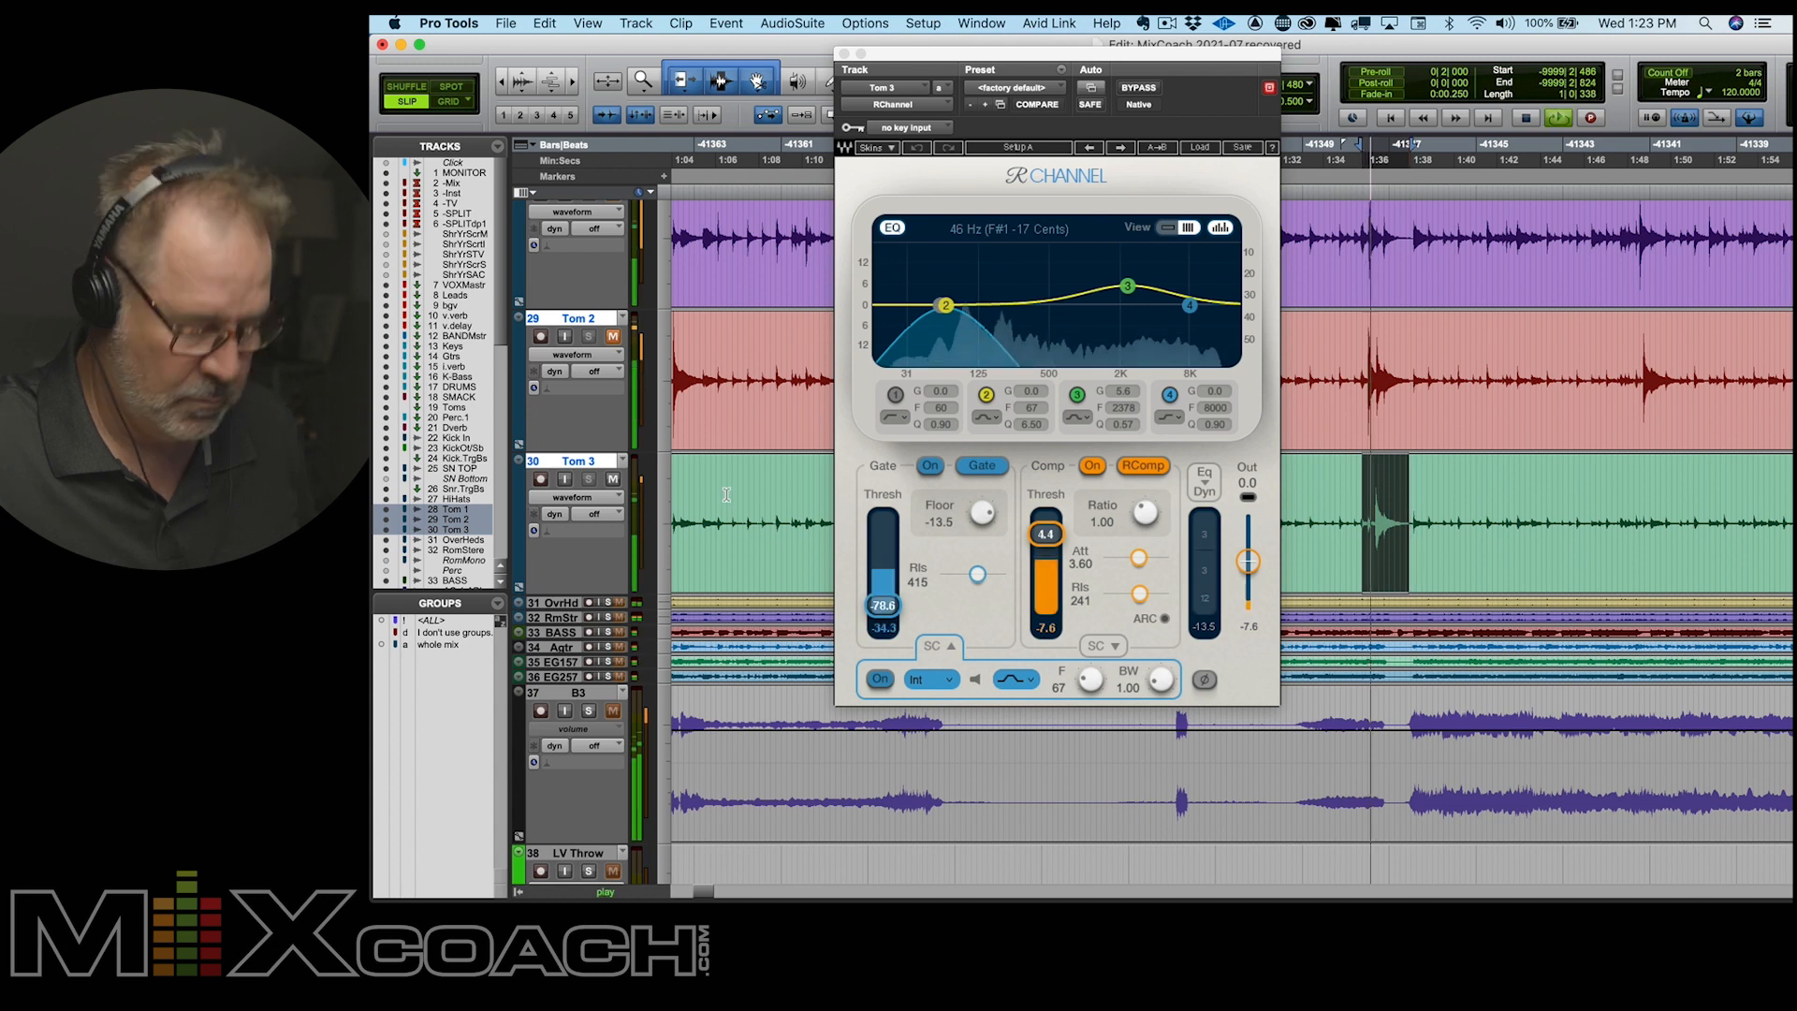
Audition the Tom 3 gate's sidechain from the Mix window and set its filter frequency to 207
{"action": "key", "text": "super+equal"}
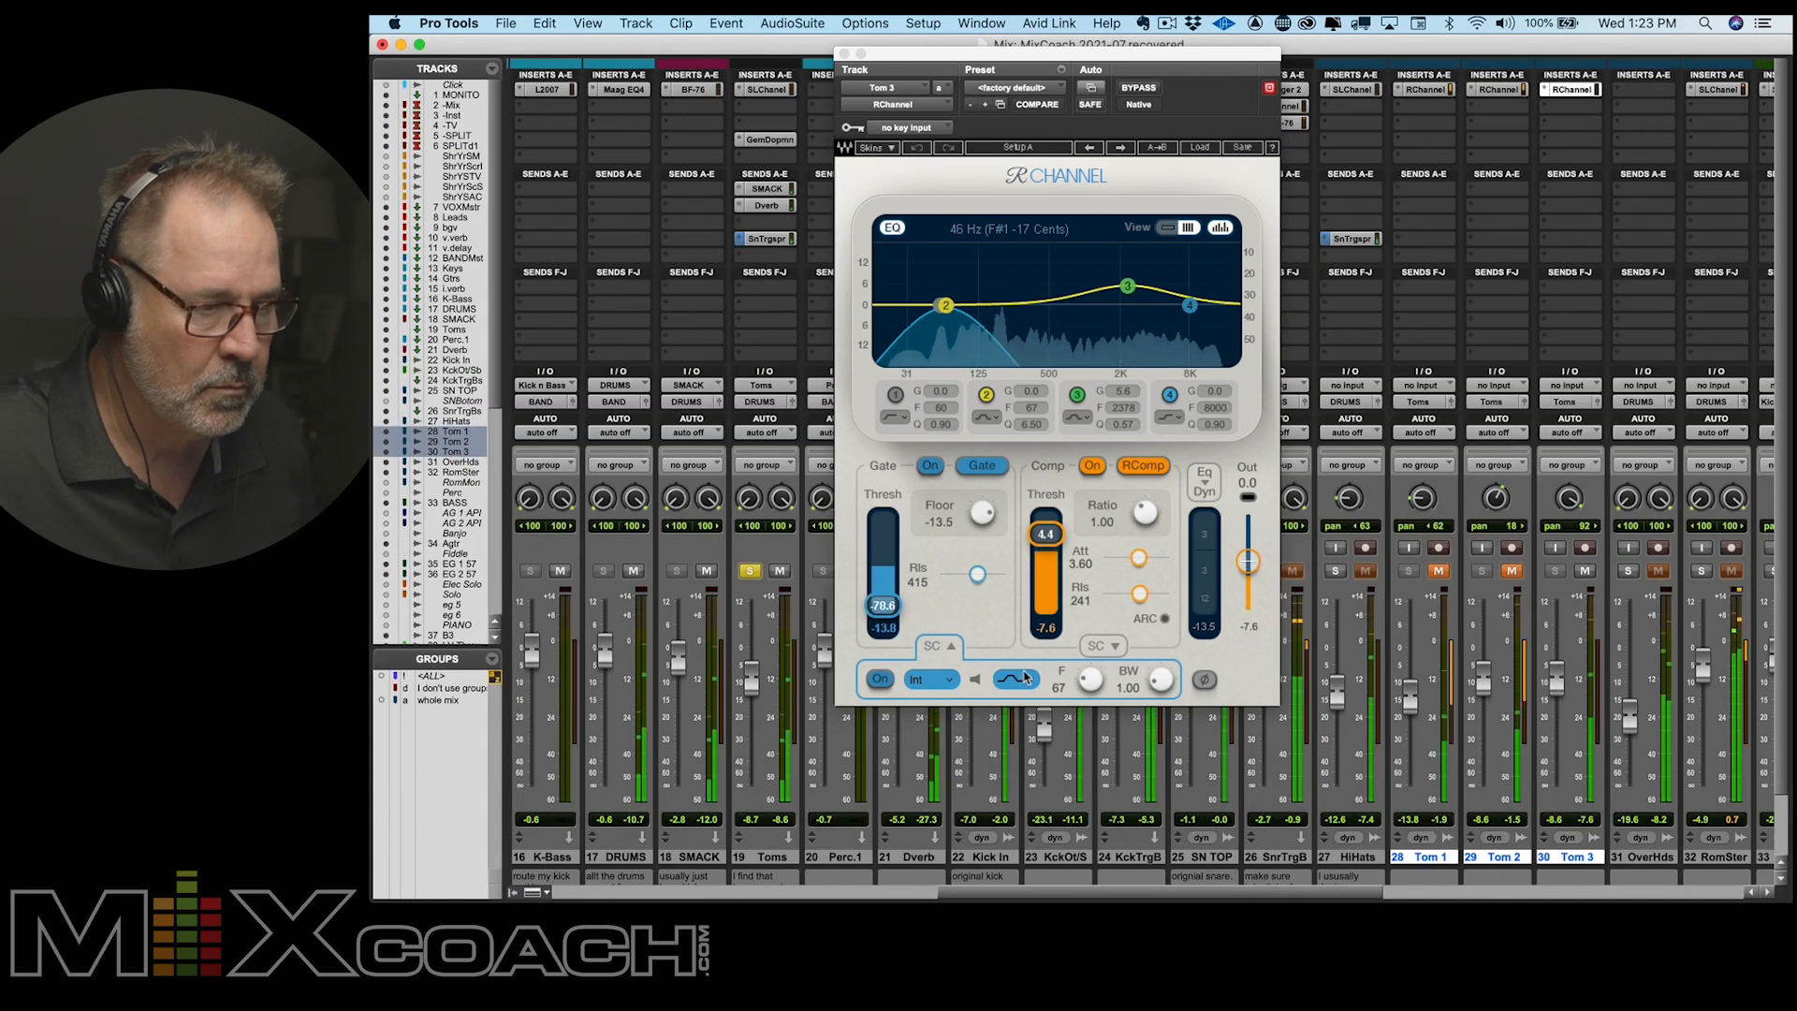
{"action": "left_click", "coordinate": [974, 679]}
{"action": "left_click_drag", "start_coordinate": [1100, 683], "coordinate": [1100, 656]}
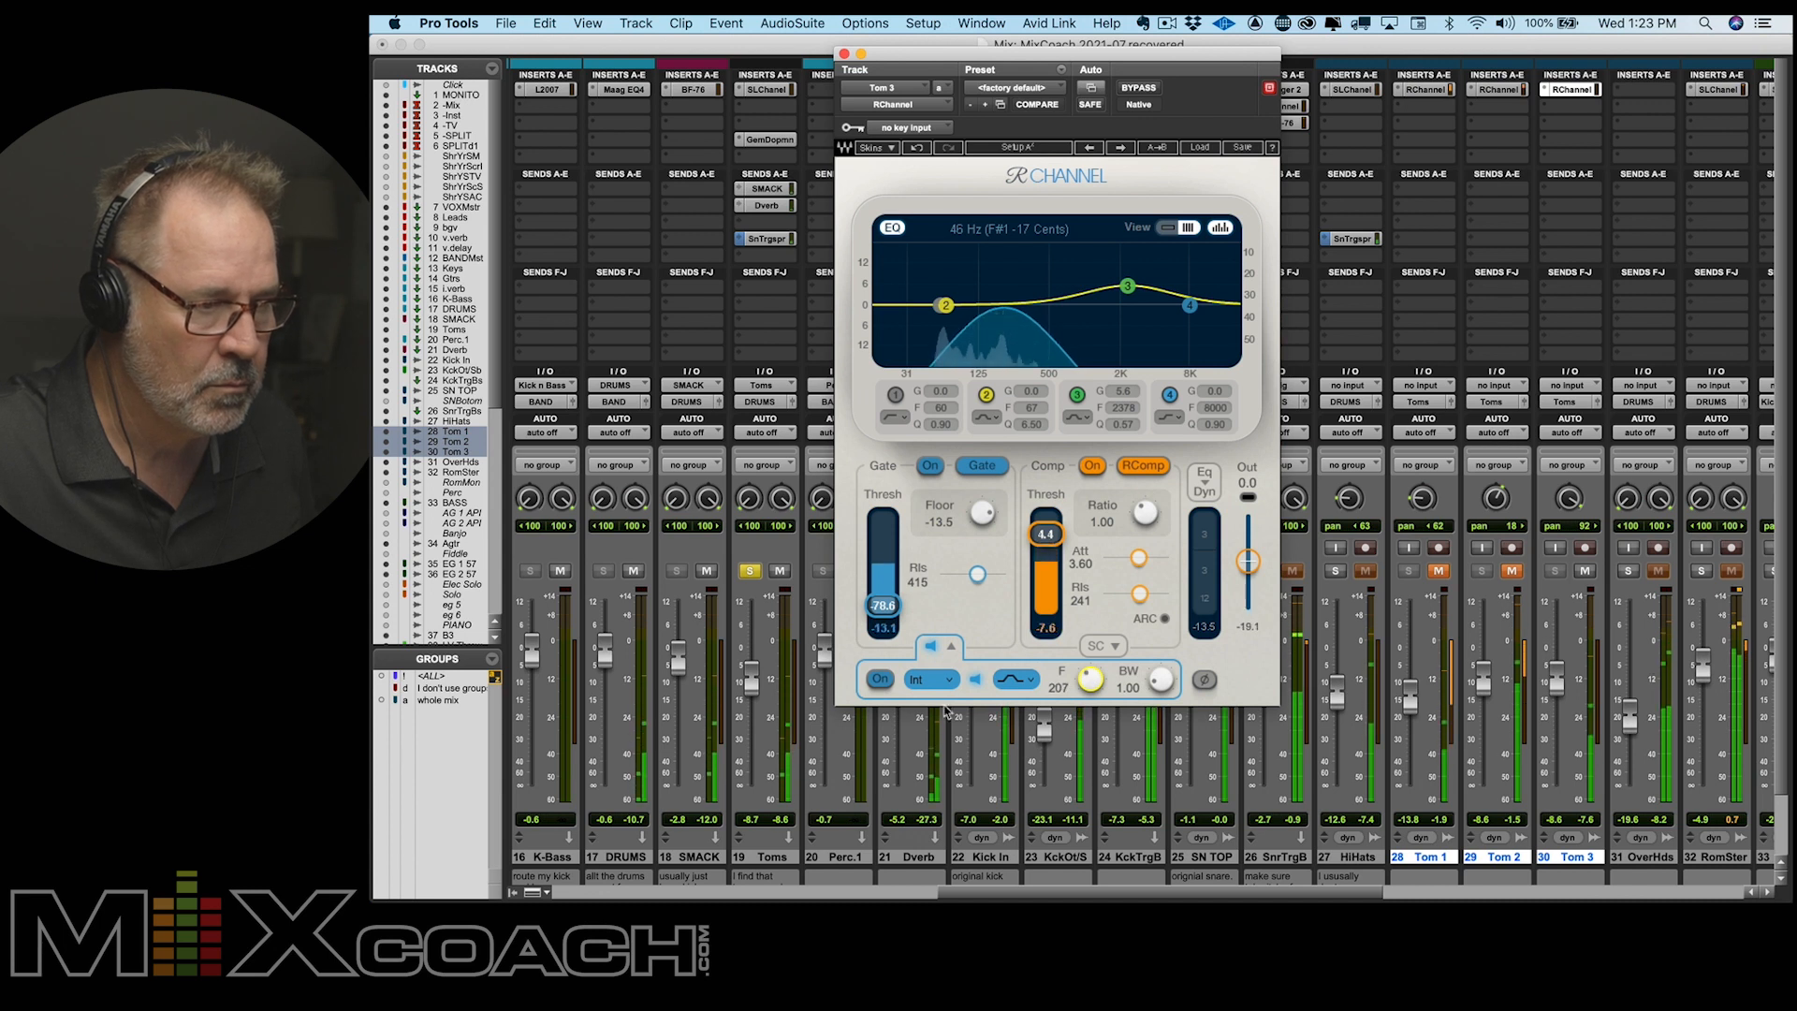
{"action": "left_click", "coordinate": [975, 680]}
Turn off sidechain audition and set the Tom 3 gate's floor to -Inf and threshold to -22.1 during playback
{"action": "left_click_drag", "start_coordinate": [892, 618], "coordinate": [955, 622]}
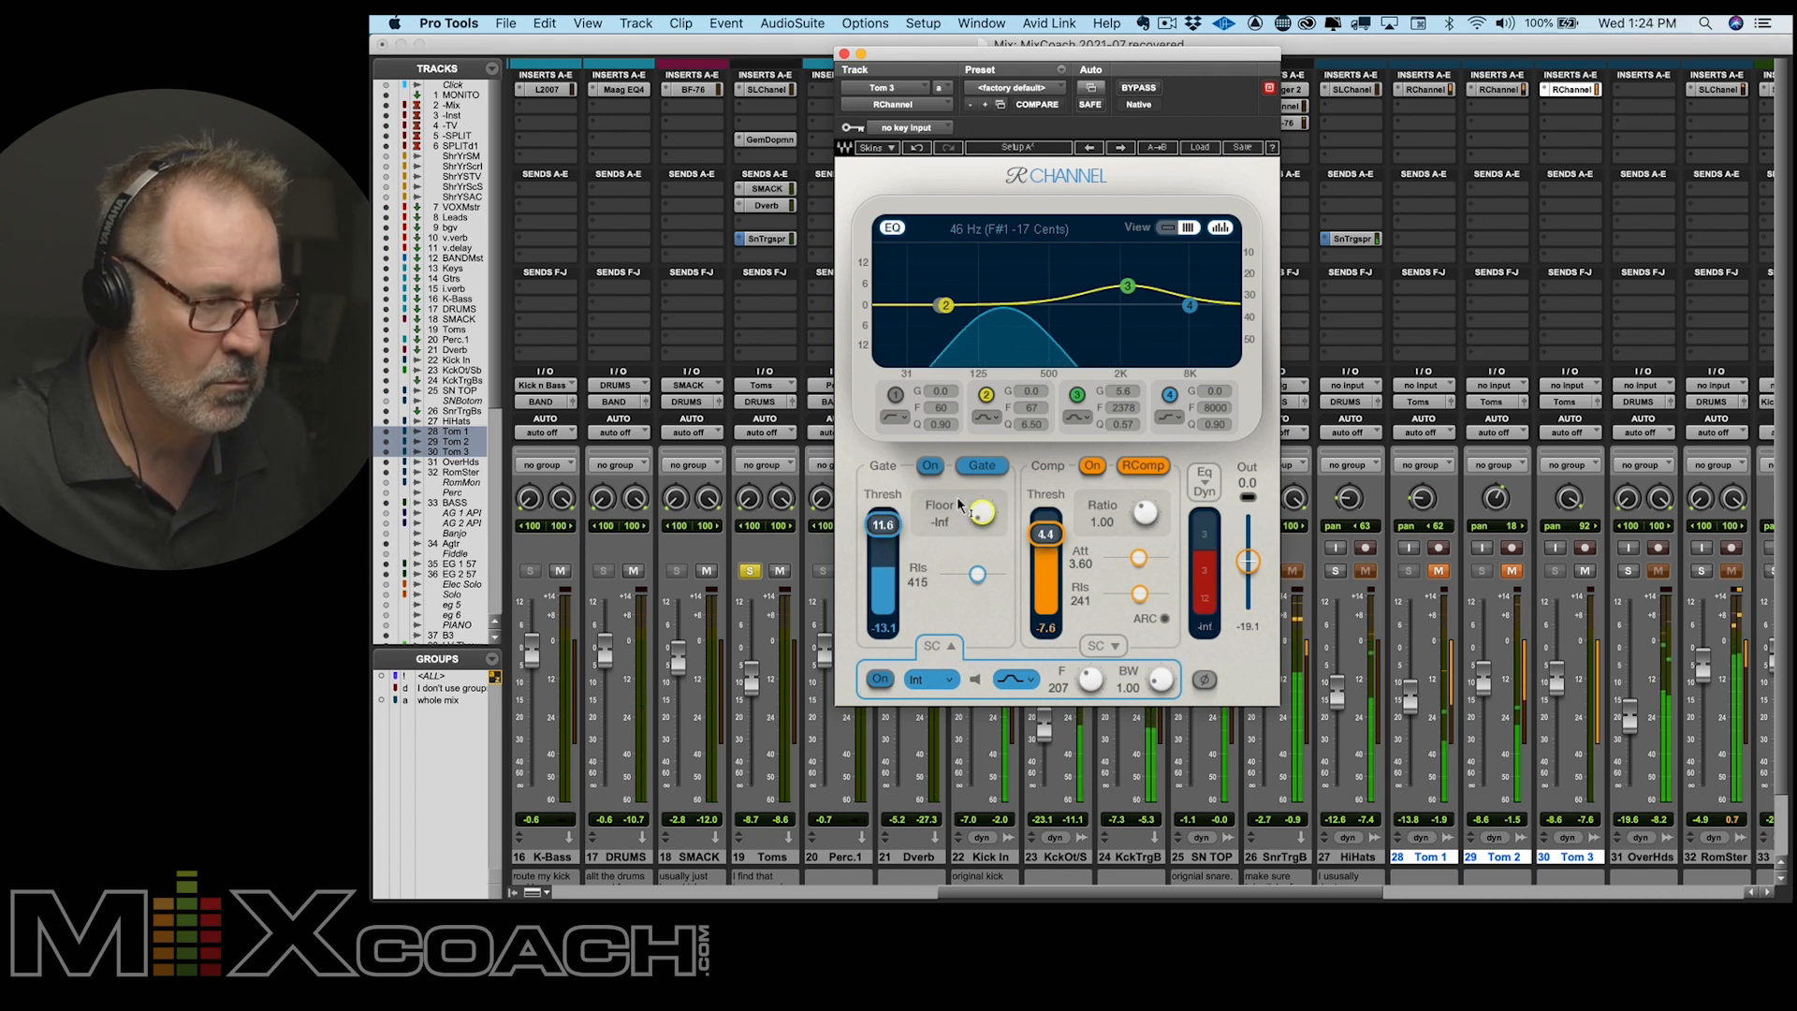
{"action": "left_click_drag", "start_coordinate": [884, 525], "coordinate": [884, 553]}
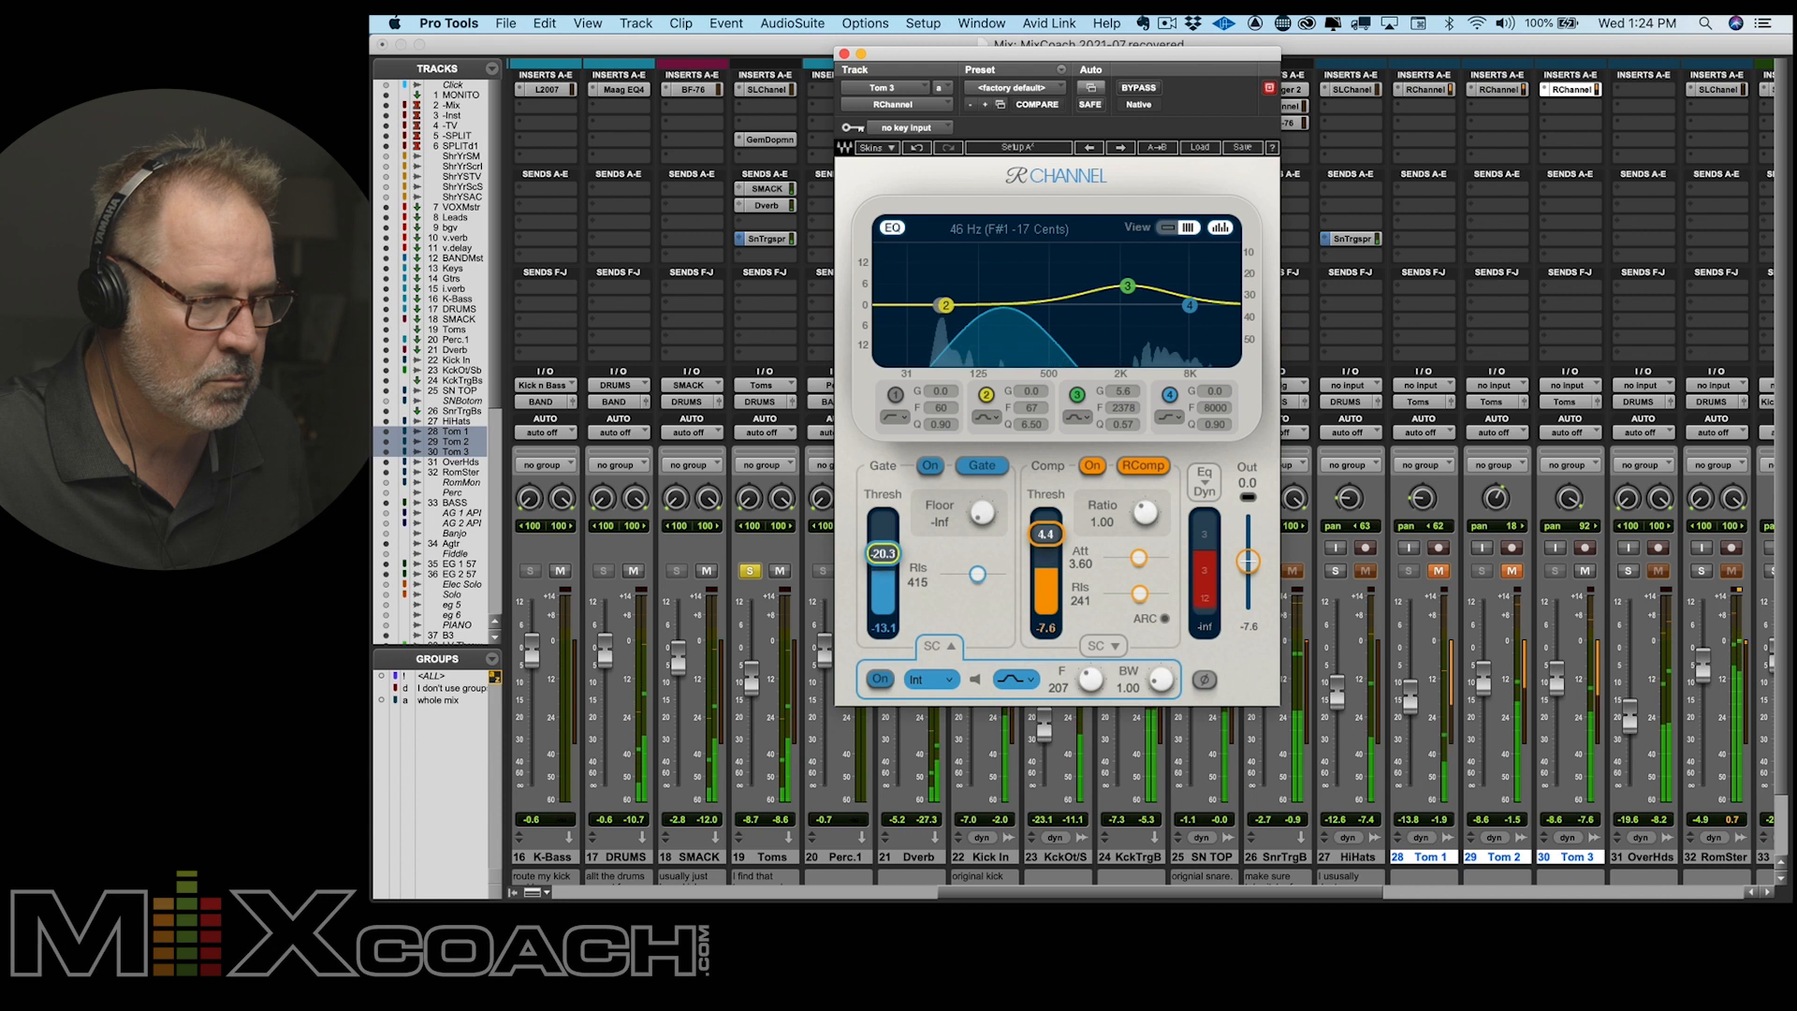
{"action": "left_click_drag", "start_coordinate": [883, 553], "coordinate": [882, 555]}
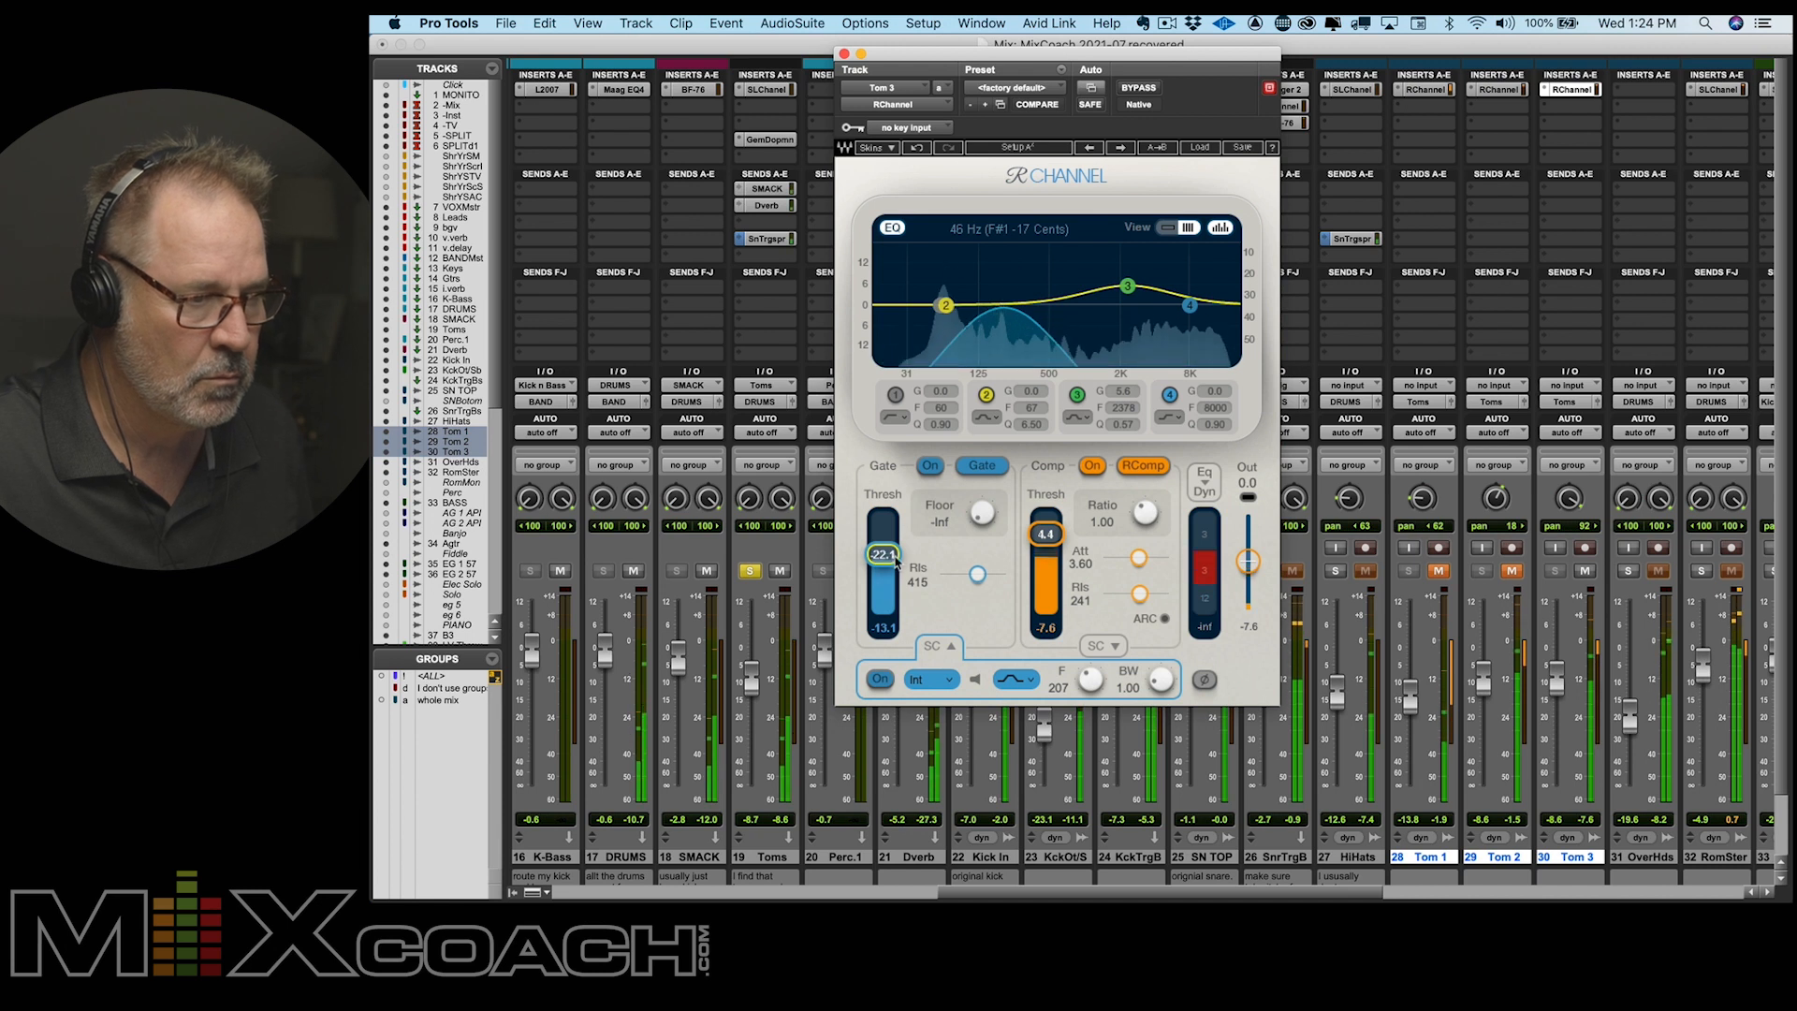
Play Tom 3 from just after its 1:36 hit in the Edit window and set the gate's floor to -13.9
{"action": "key", "text": "super+equal"}
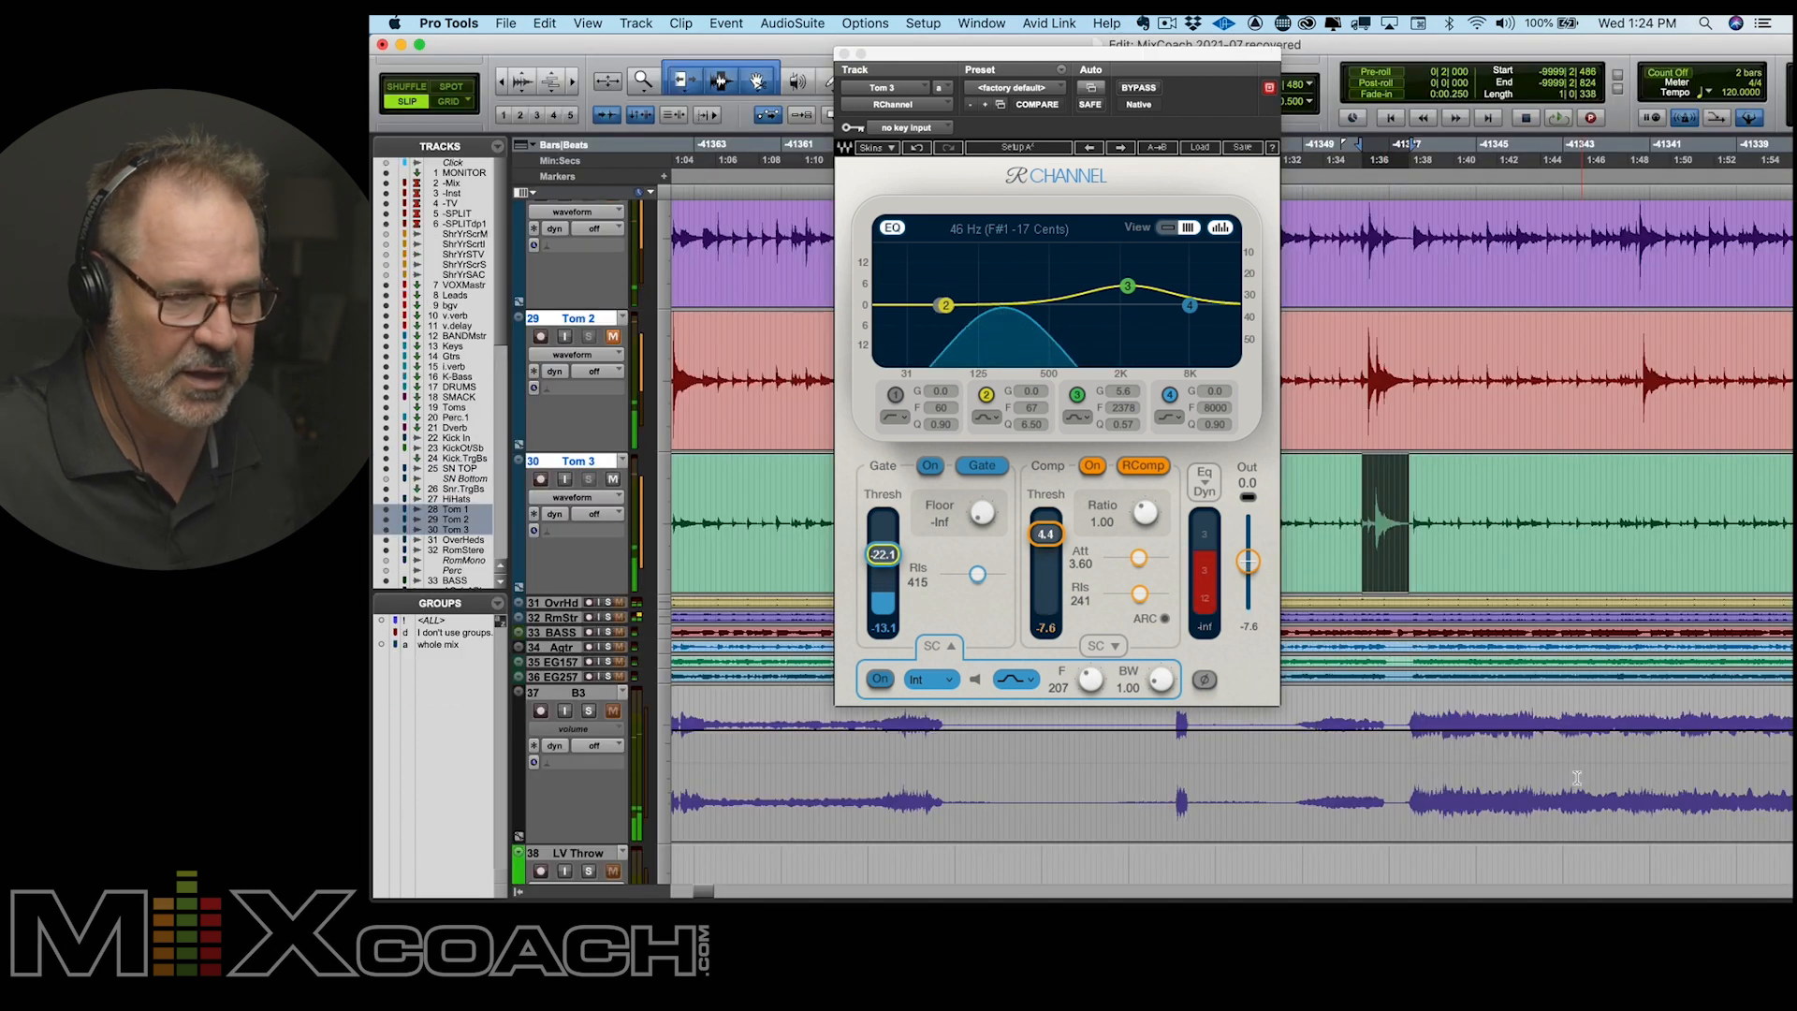
{"action": "left_click", "coordinate": [1442, 487]}
{"action": "key", "text": "space"}
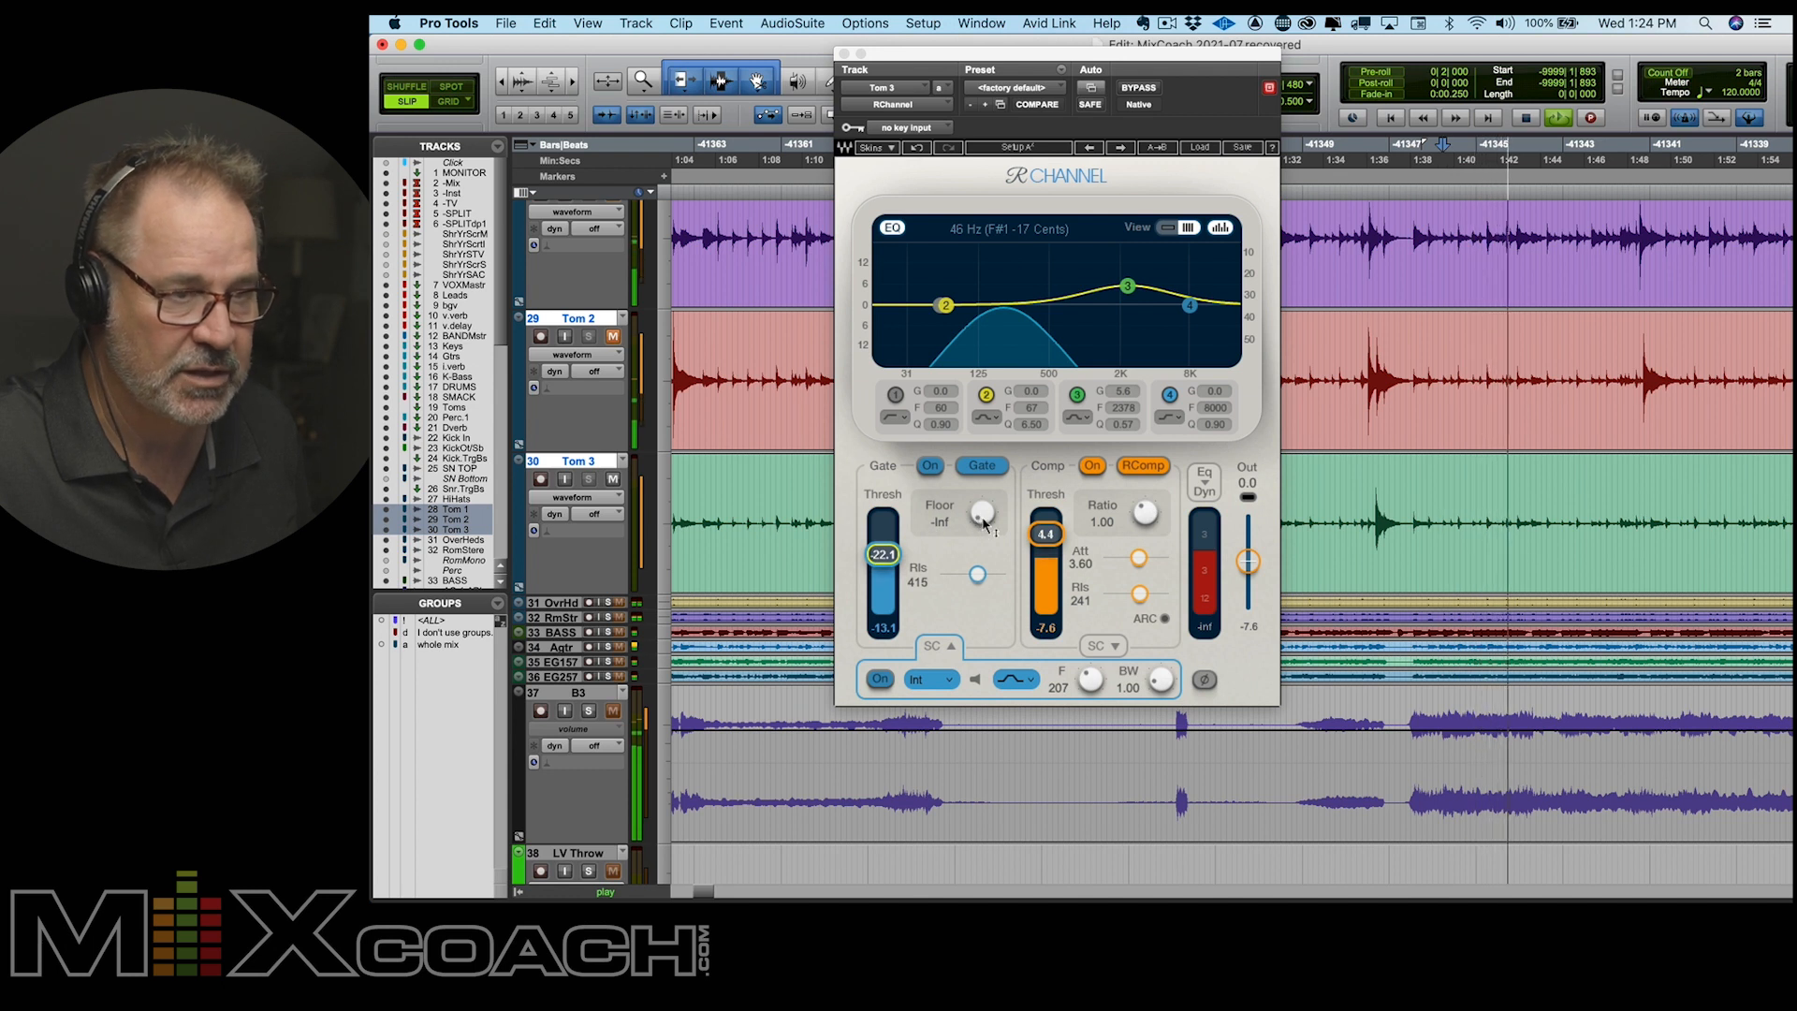
{"action": "left_click_drag", "start_coordinate": [982, 515], "coordinate": [982, 437]}
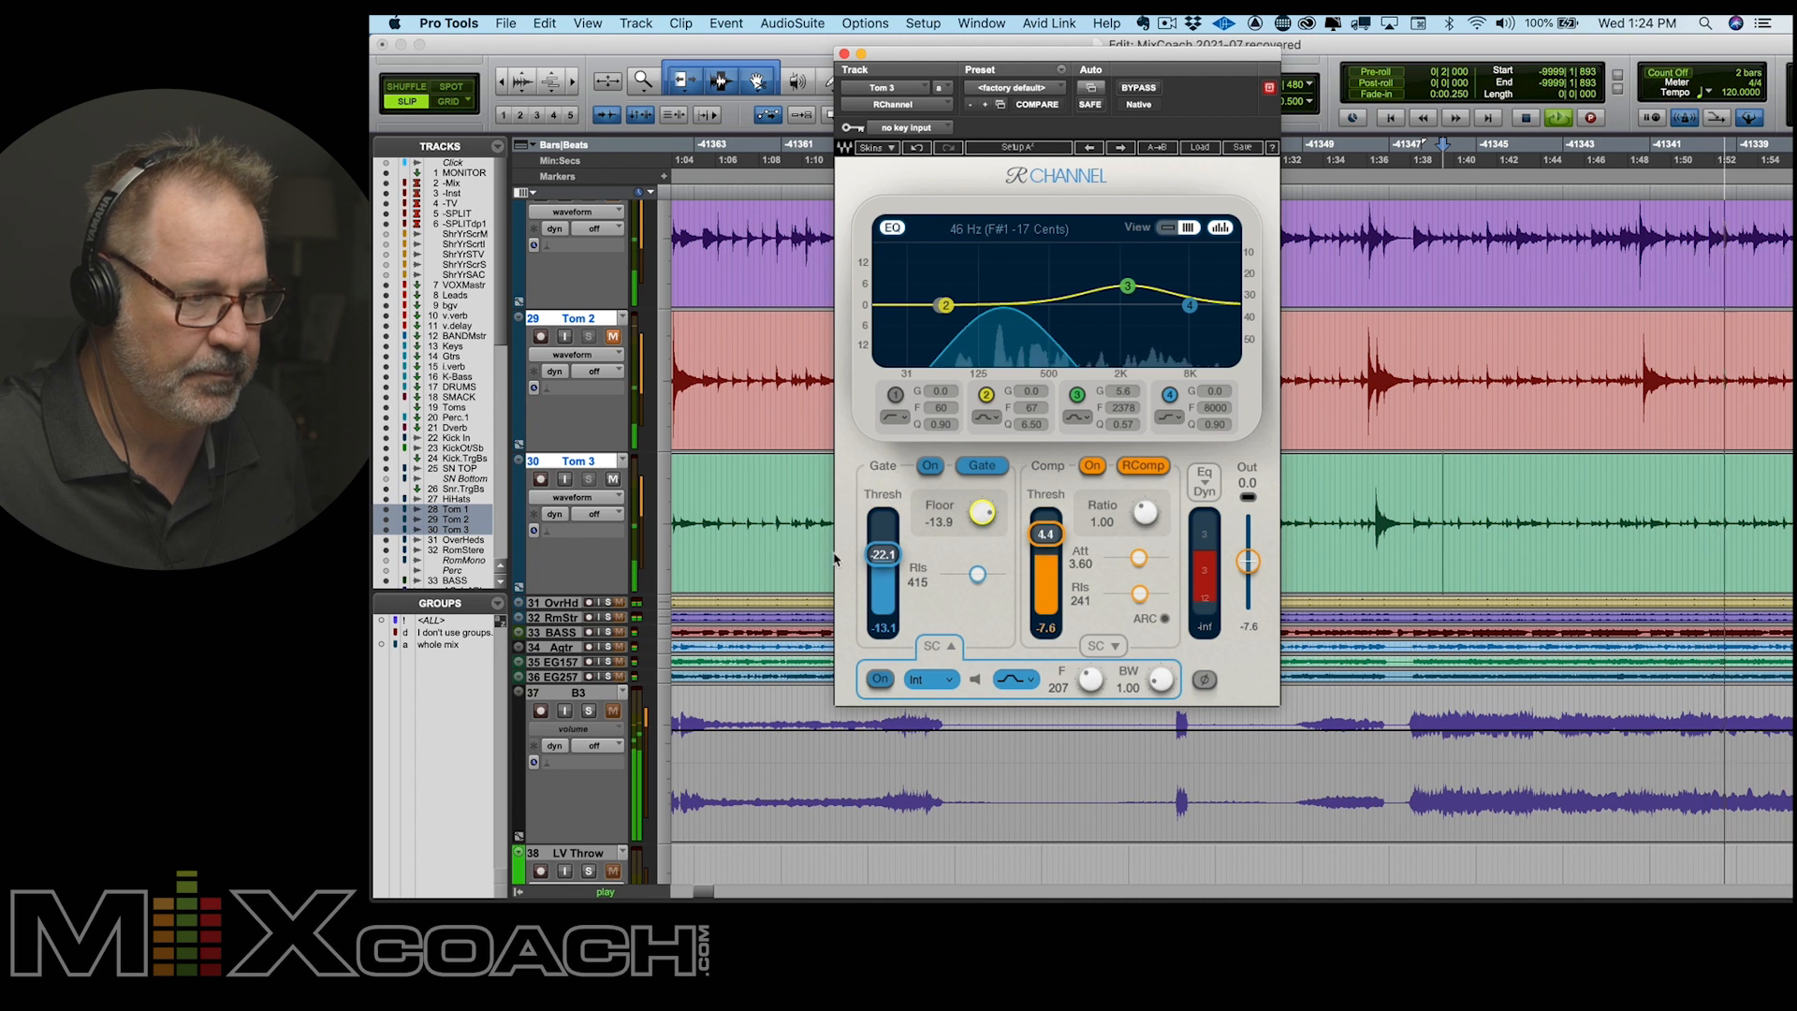
{"action": "key", "text": "space"}
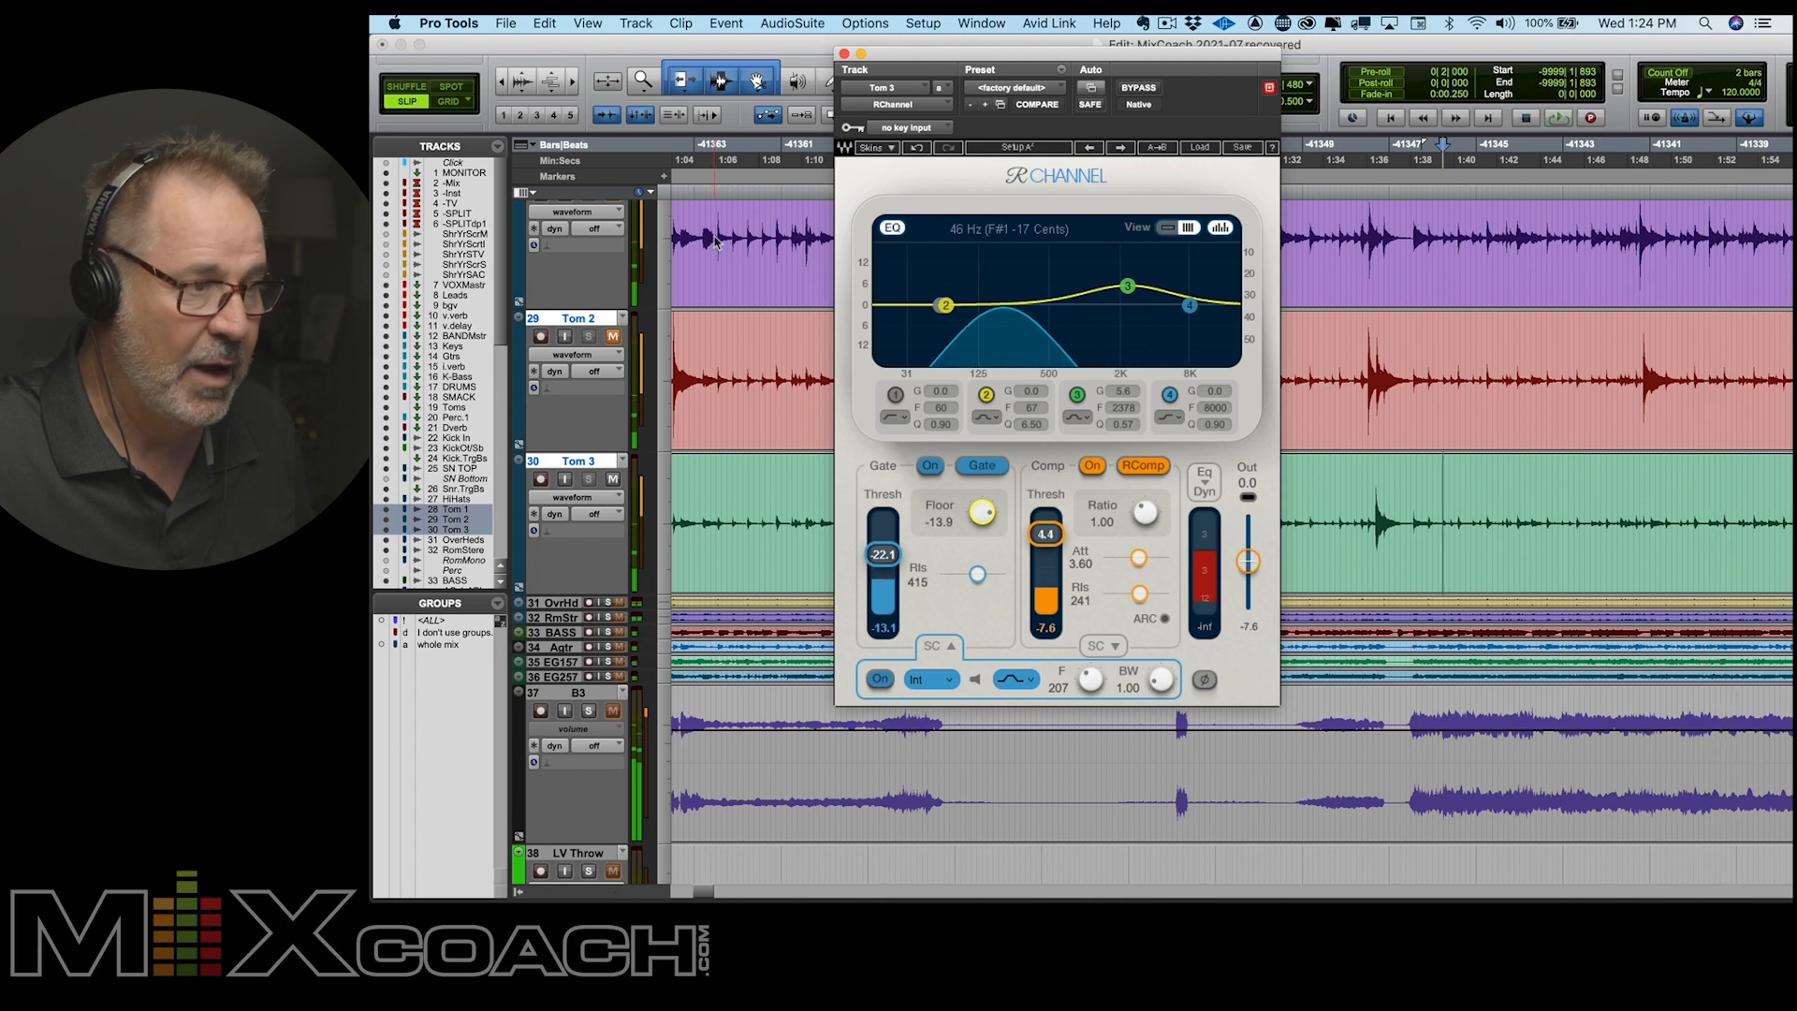
Unmute the other toms and audition all three gated tracks together from about 1:32 and from about 1:47
{"action": "left_click", "coordinate": [613, 339]}
{"action": "scroll", "coordinate": [613, 339], "scroll_direction": "up", "scroll_amount": 2}
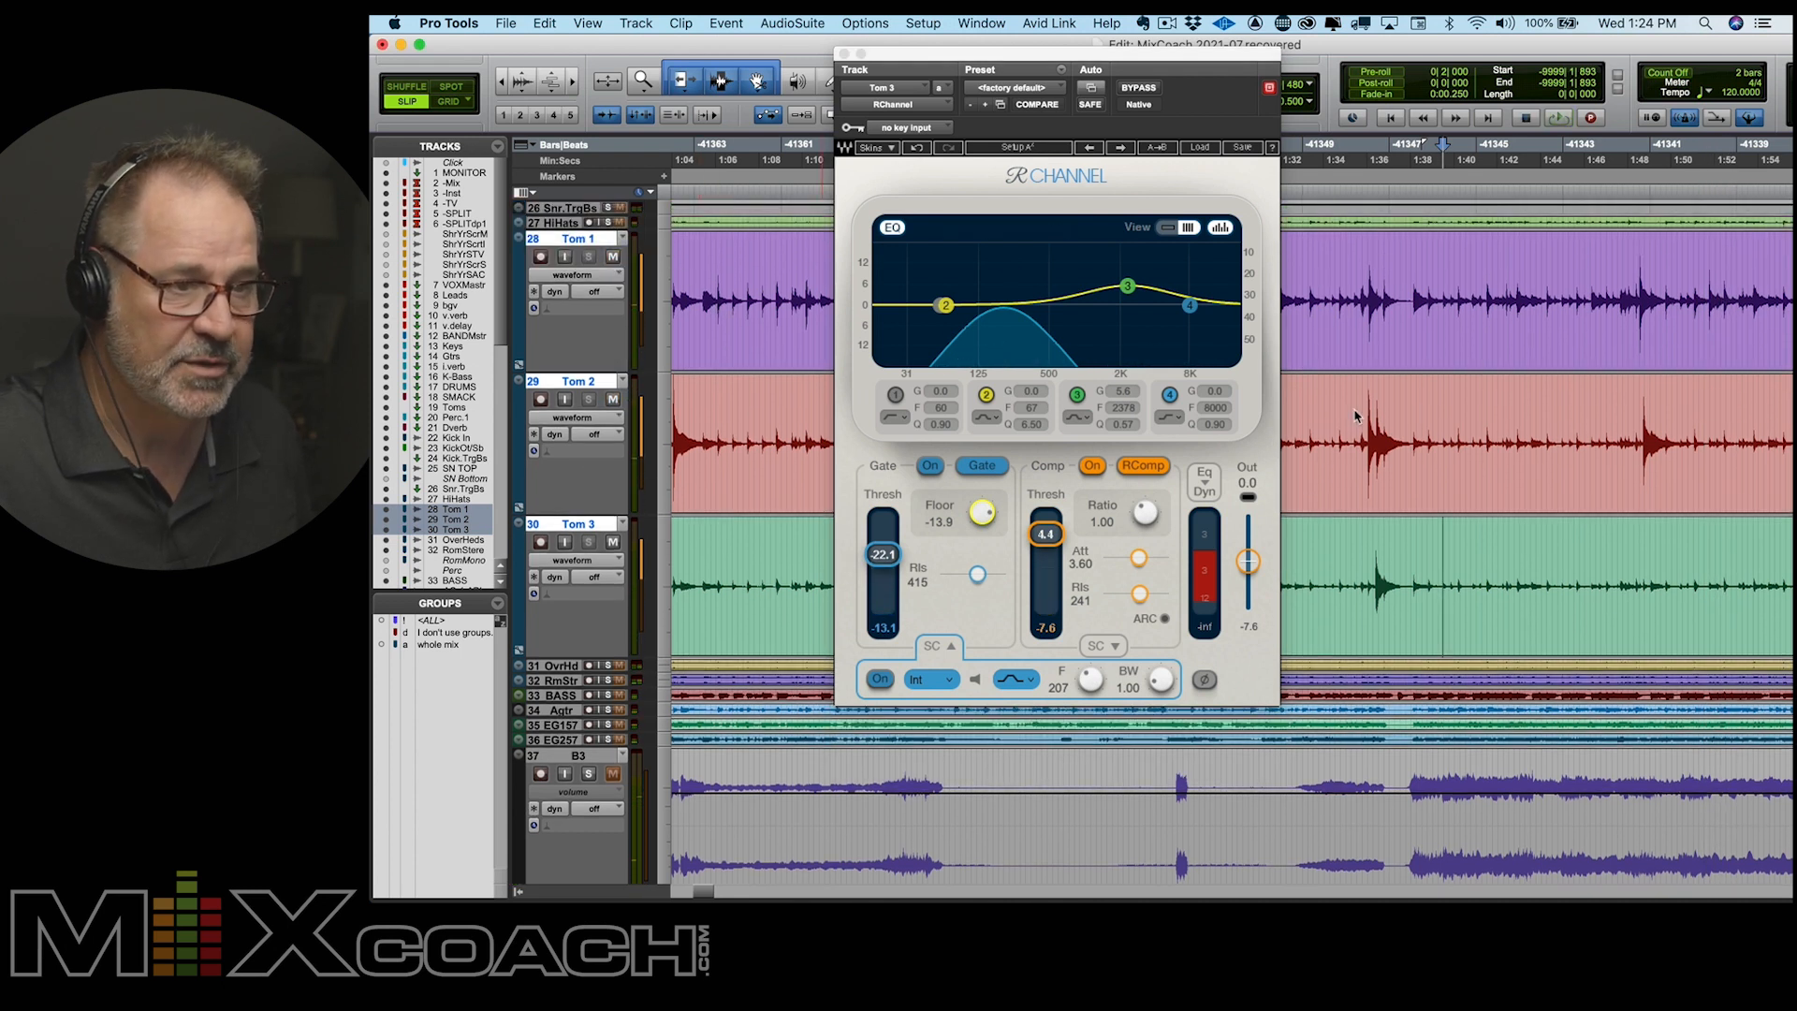
{"action": "key", "text": "space"}
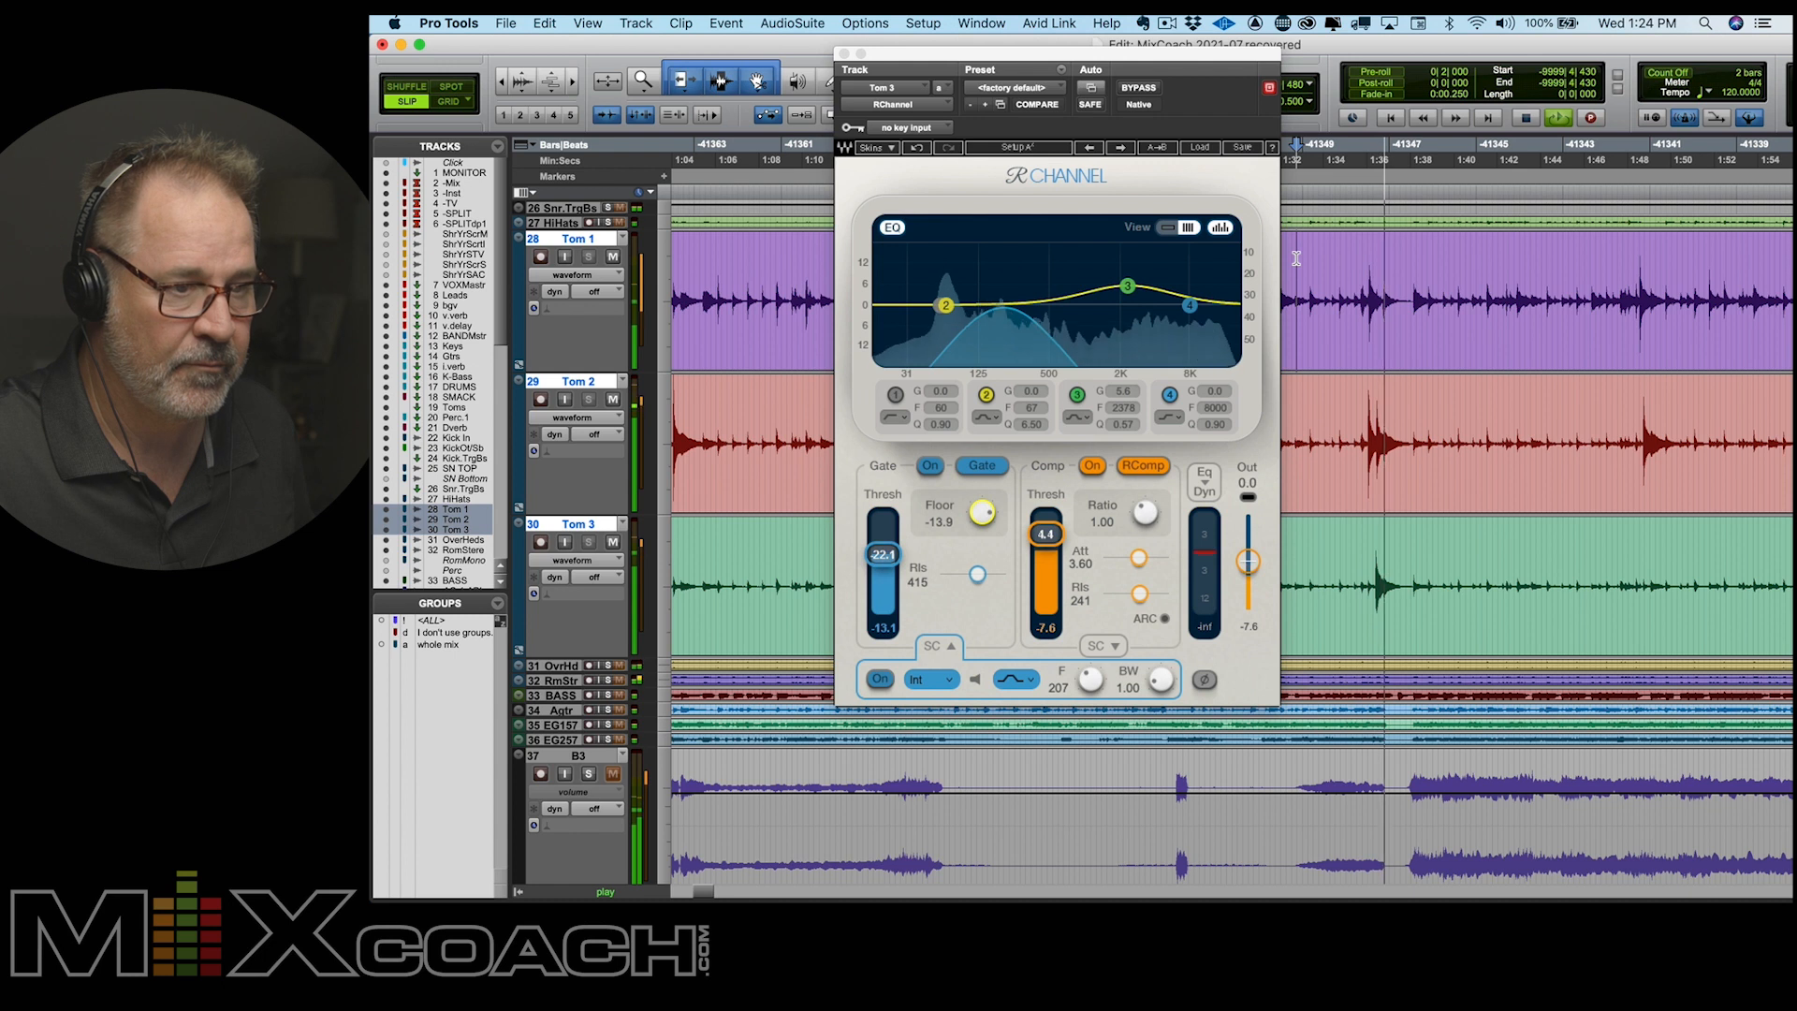
{"action": "left_click", "coordinate": [1619, 271]}
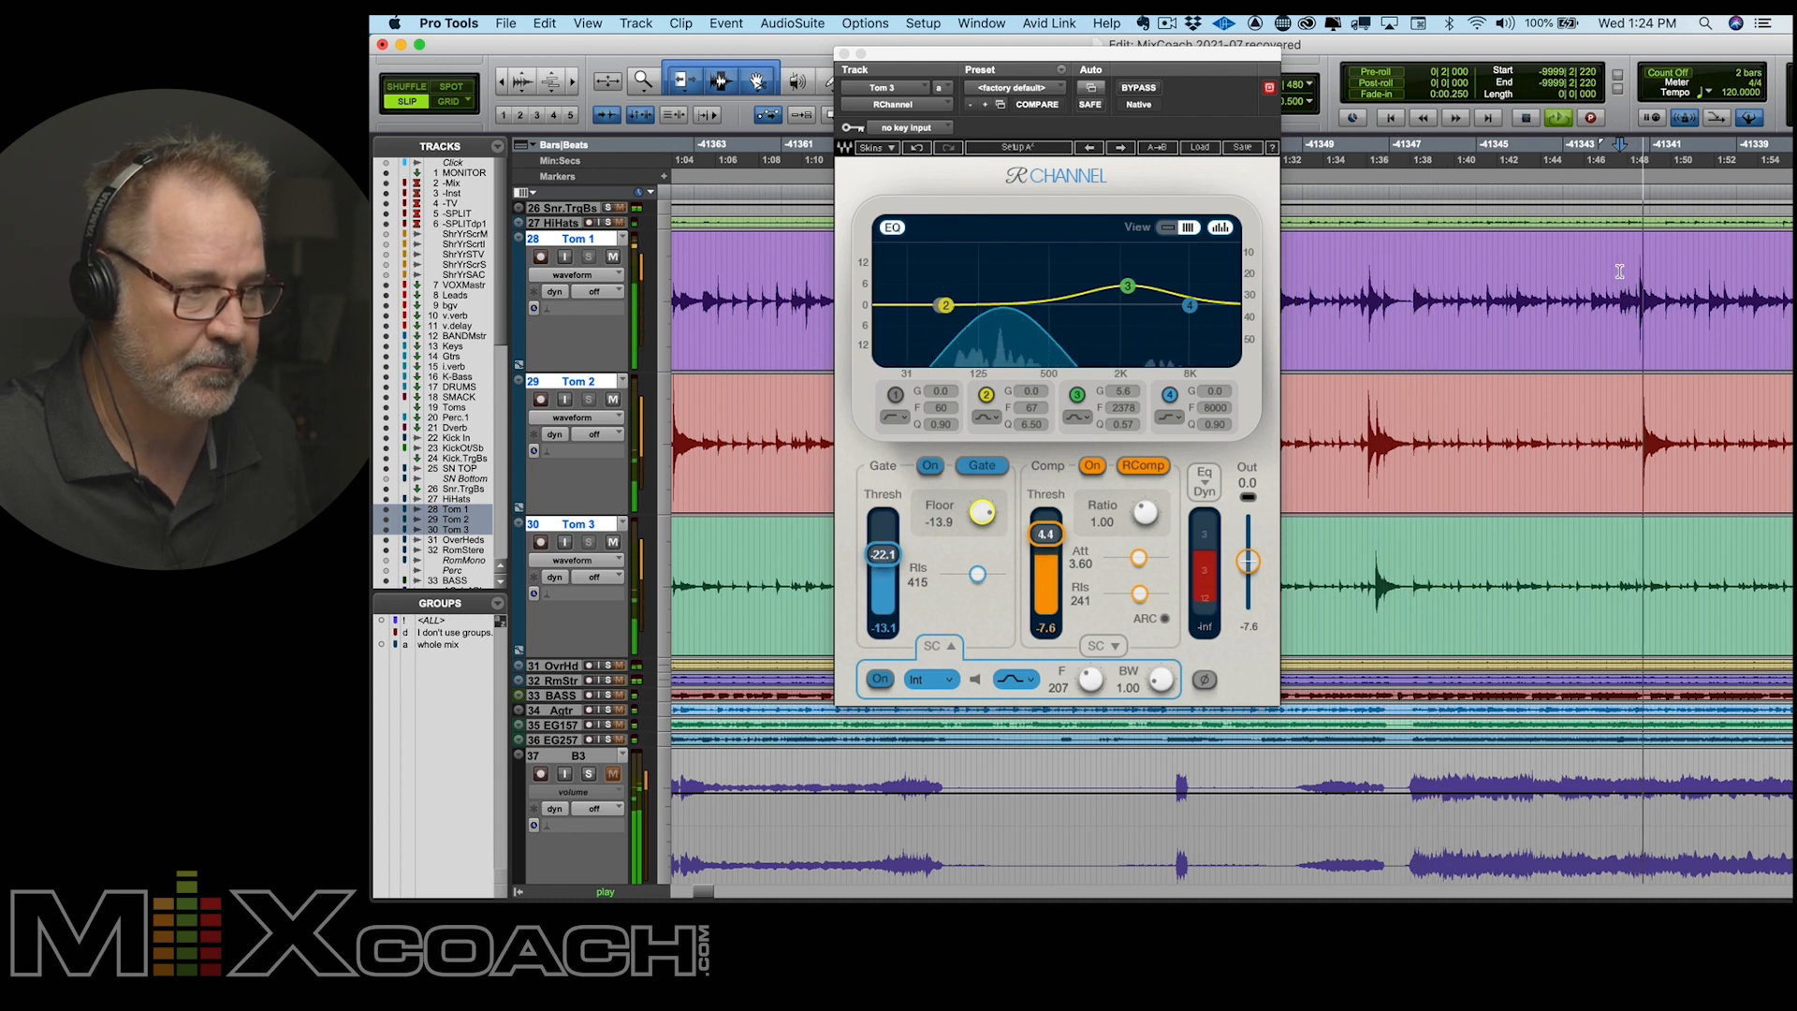
{"action": "key", "text": "space"}
Close the Tom 3 RChannel window and unsolo the Toms track in the Mix window
{"action": "left_click", "coordinate": [843, 53]}
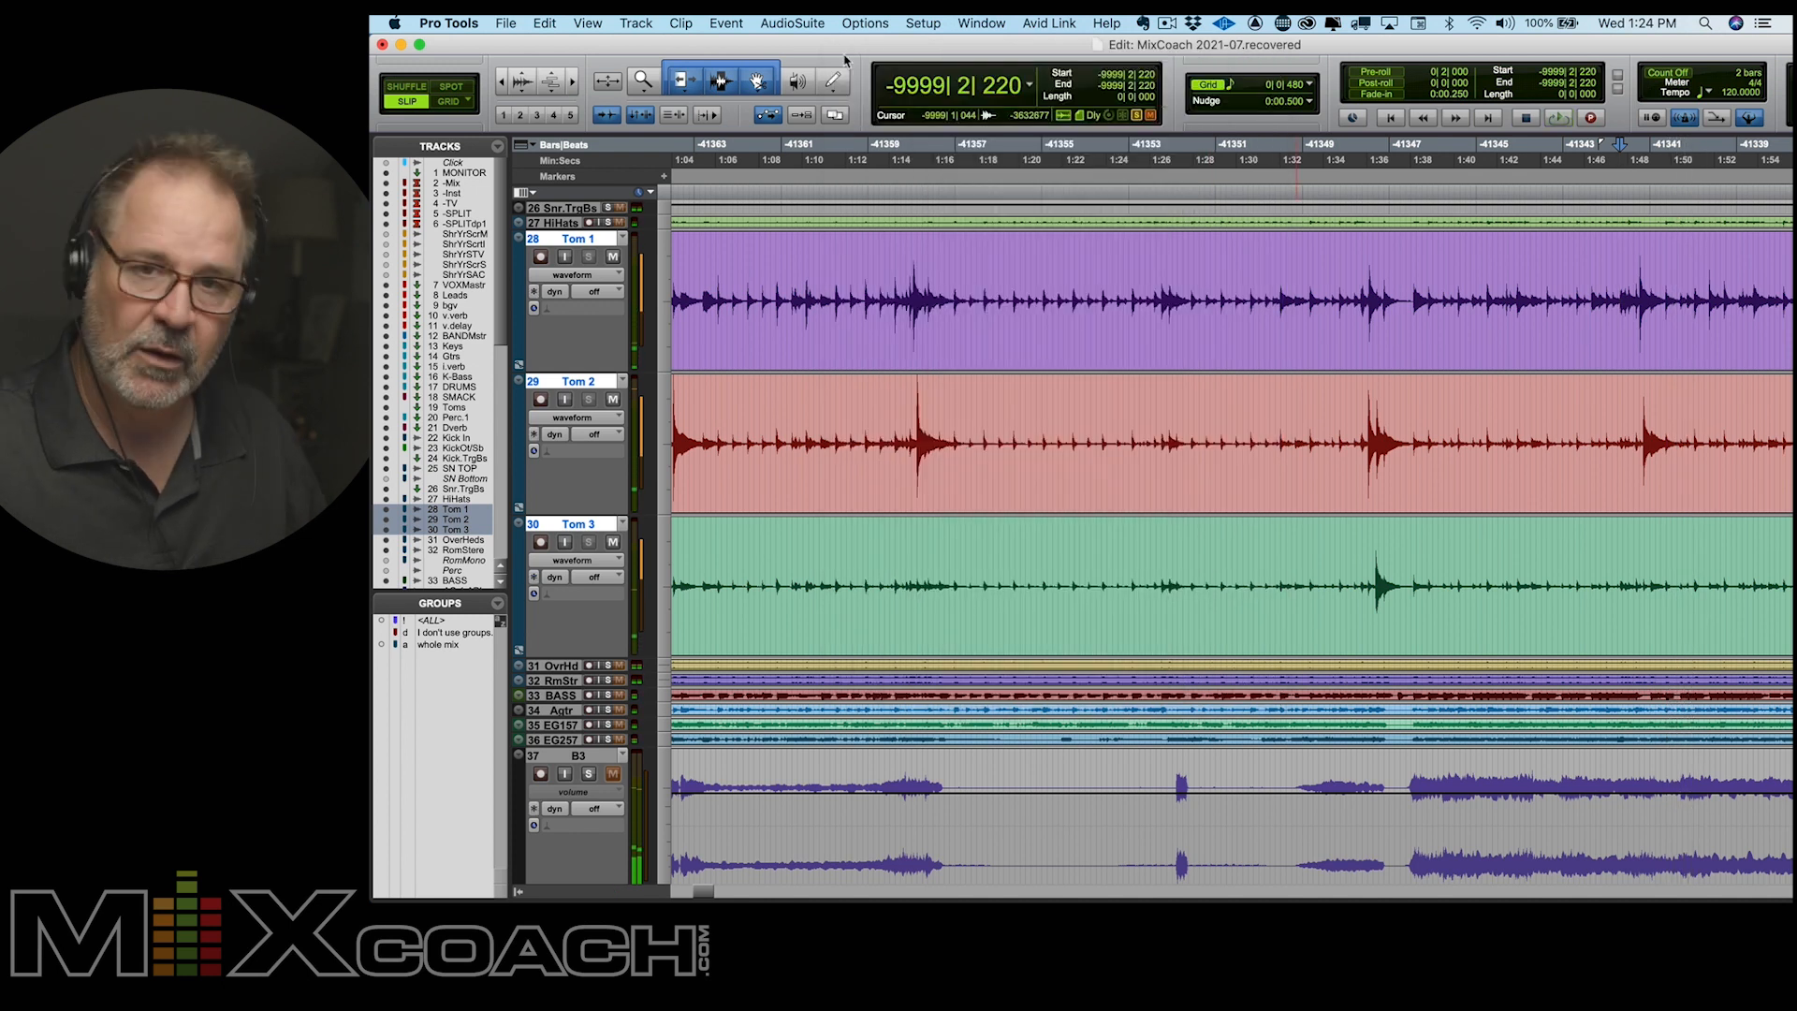
{"action": "key", "text": "super+equal"}
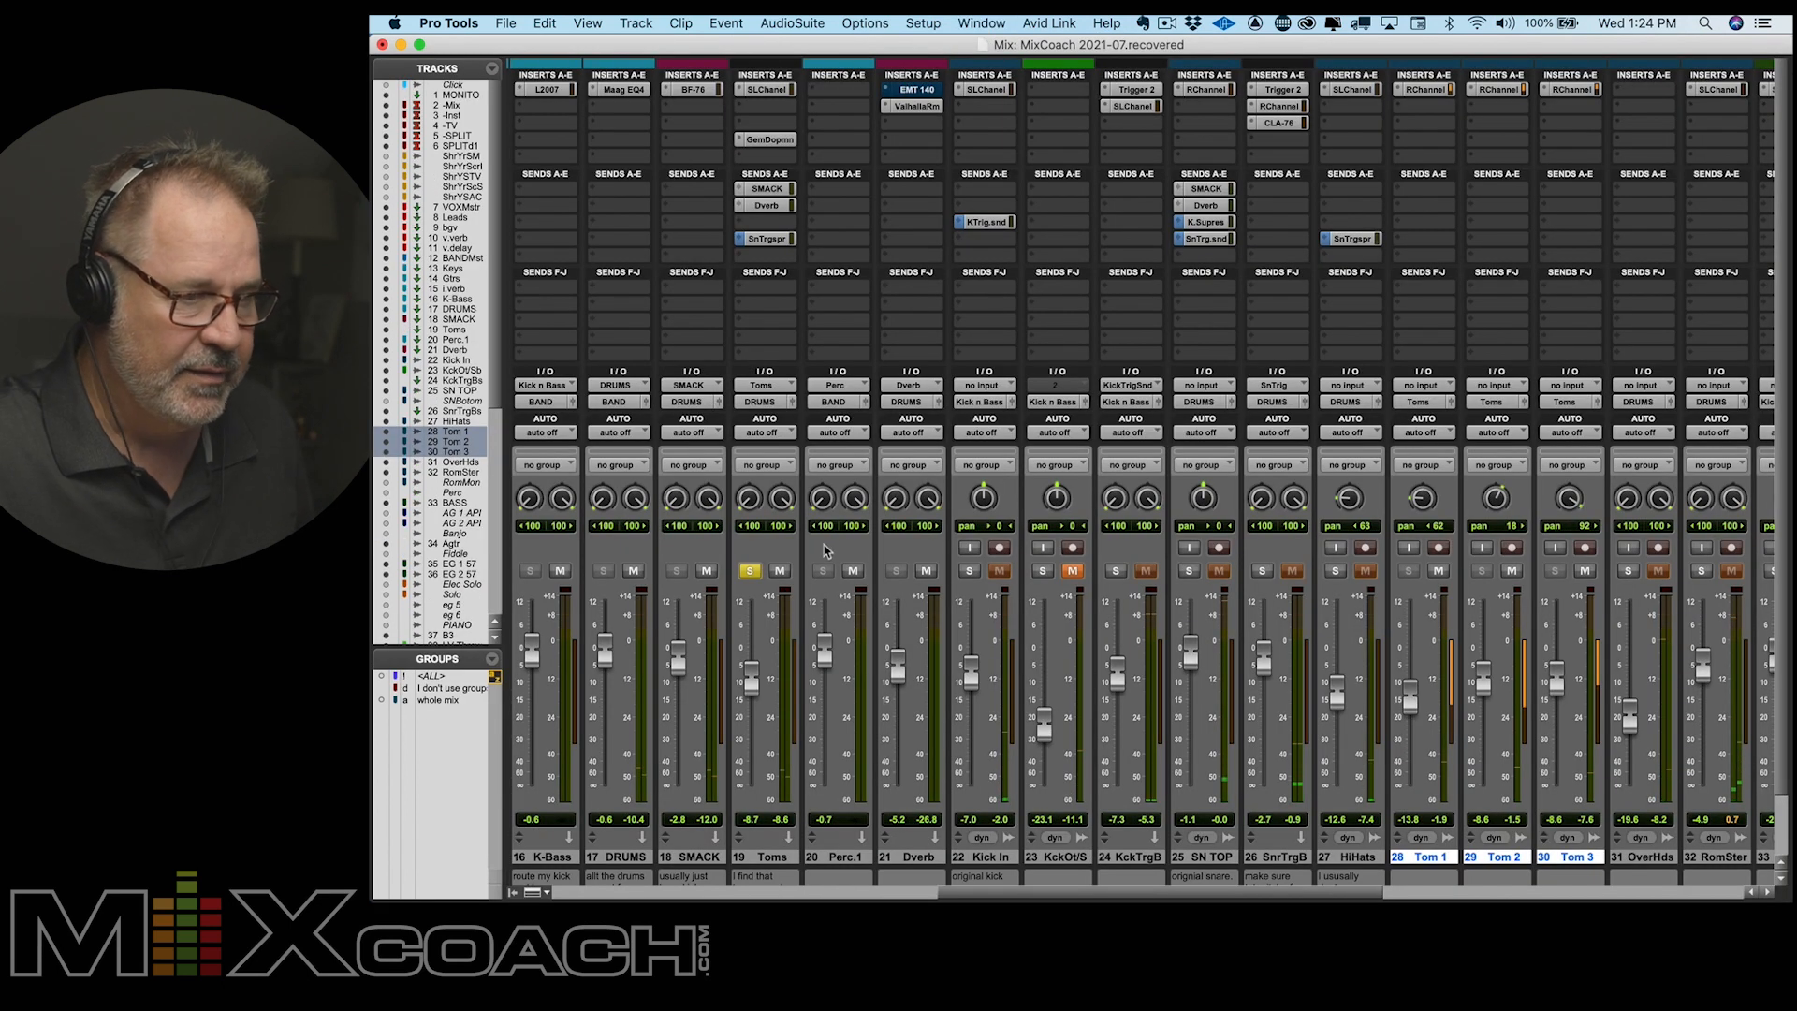
{"action": "left_click", "coordinate": [750, 570]}
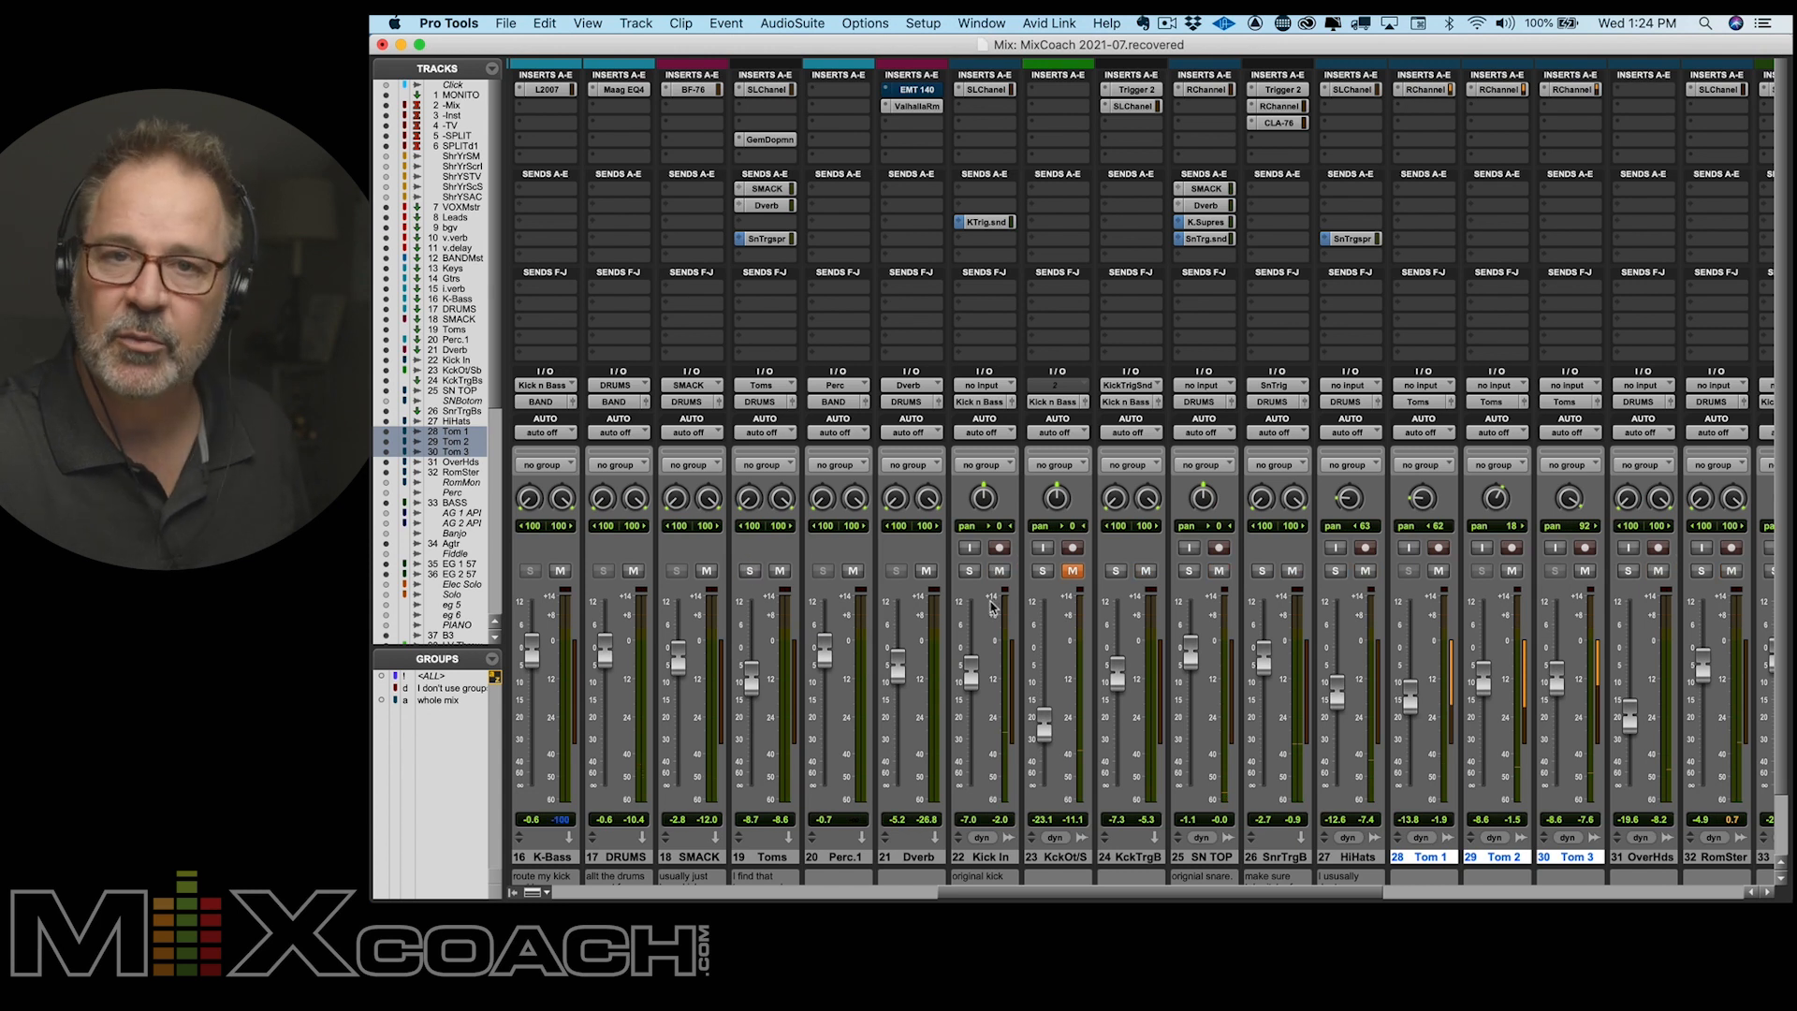